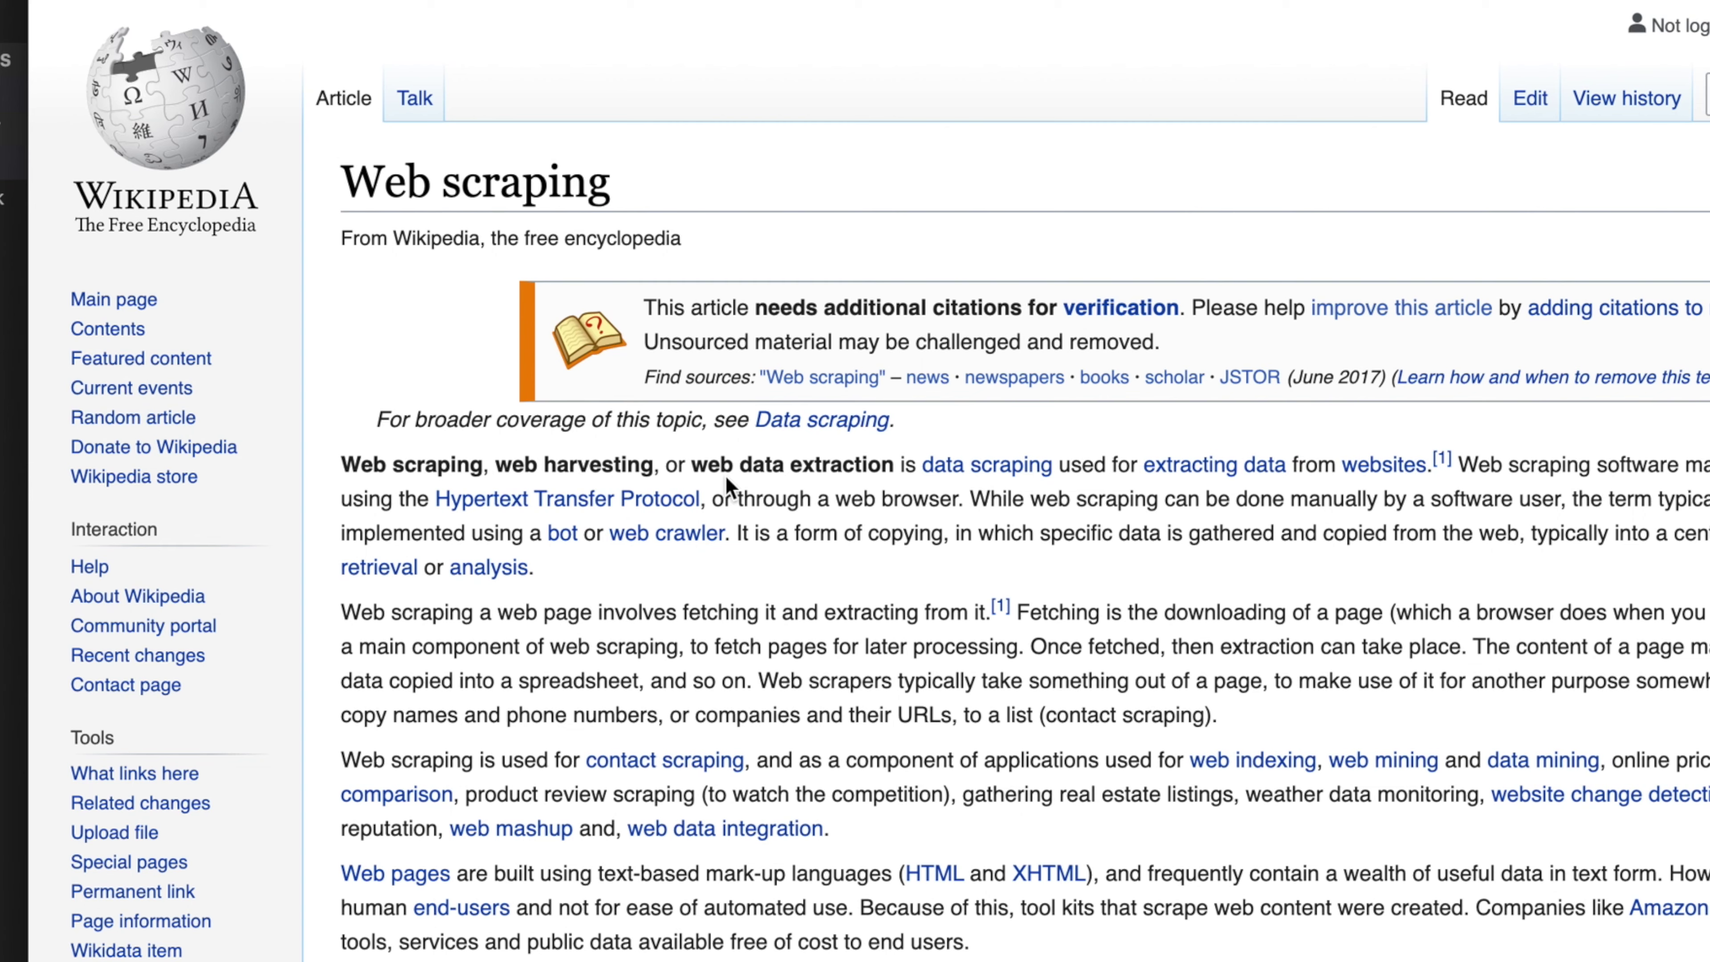
# Highlight 'web data extraction', 'used for extracting data from websites', and the 'Web scraping' title.
pyautogui.moveTo(498, 464); pyautogui.dragTo(900, 464)
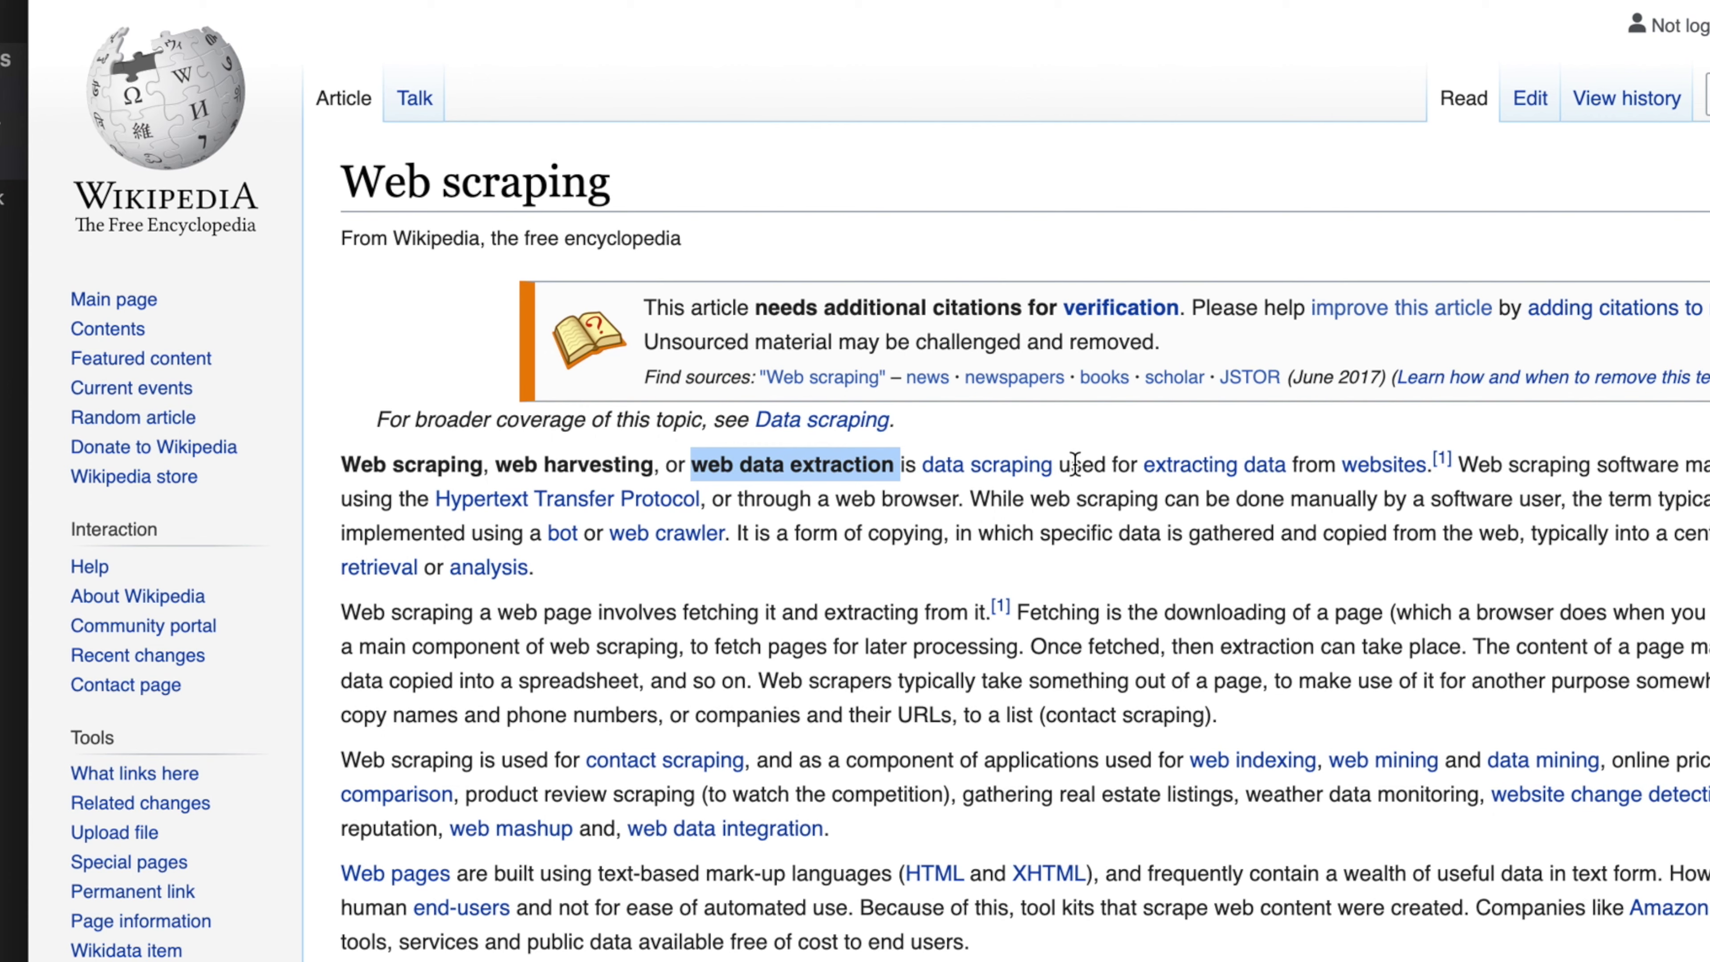
pyautogui.moveTo(1060, 465); pyautogui.dragTo(1426, 463)
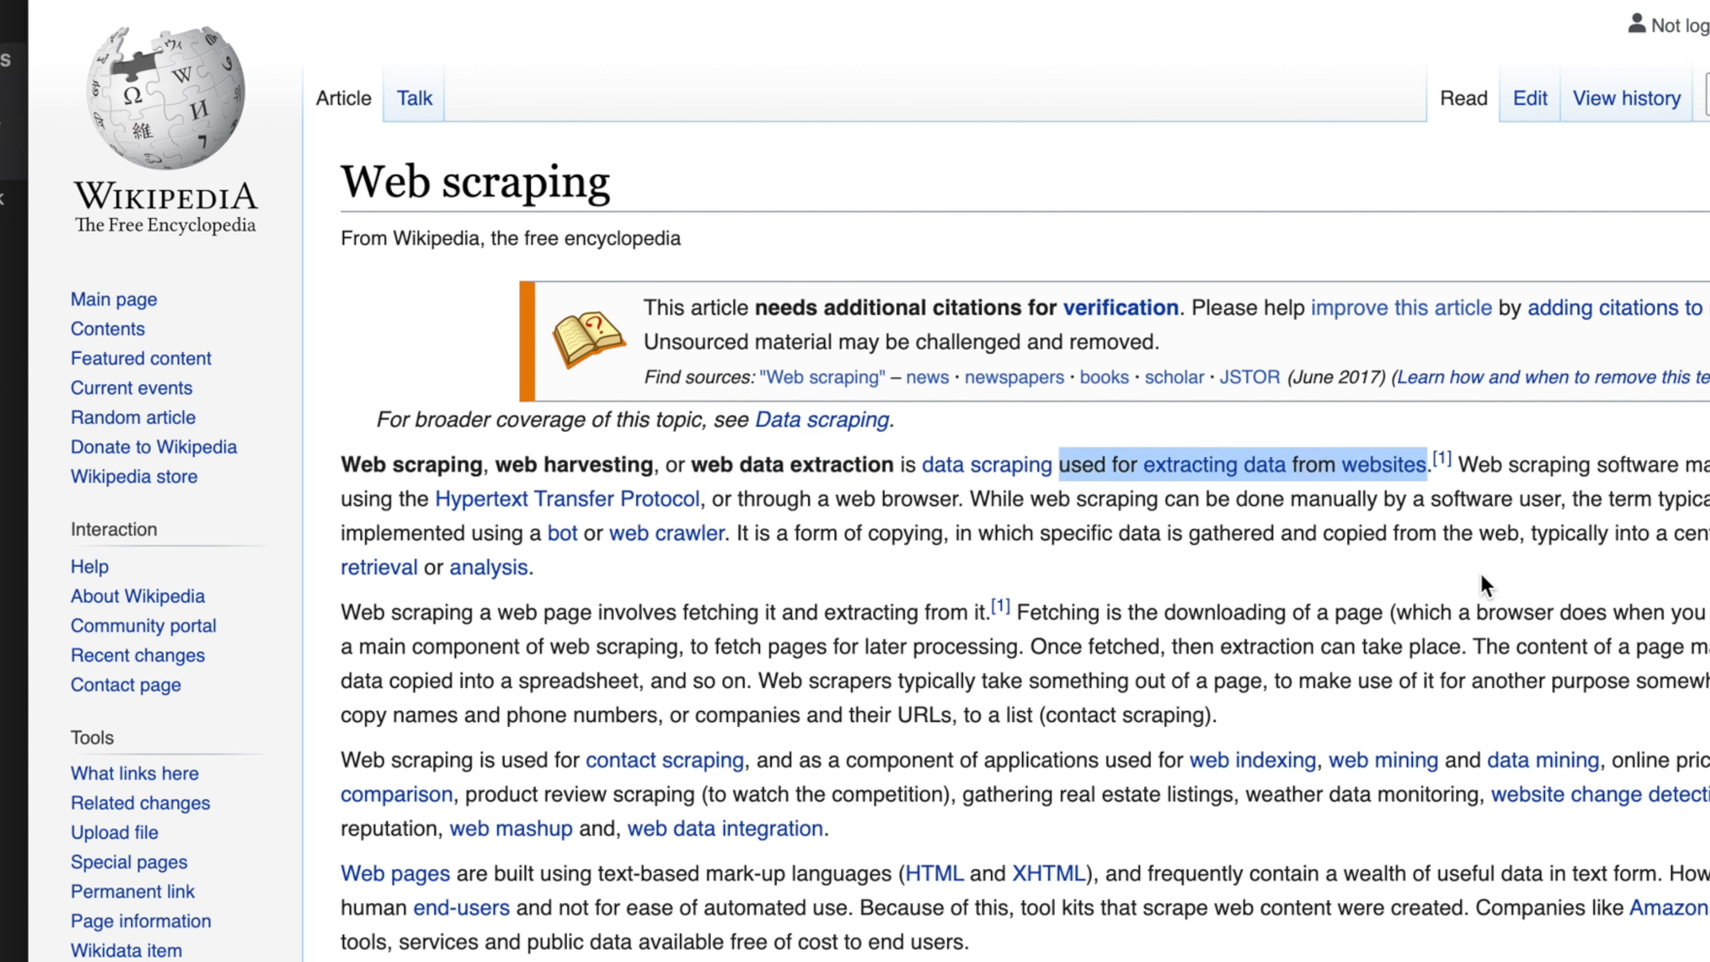
pyautogui.moveTo(342, 180); pyautogui.dragTo(666, 192)
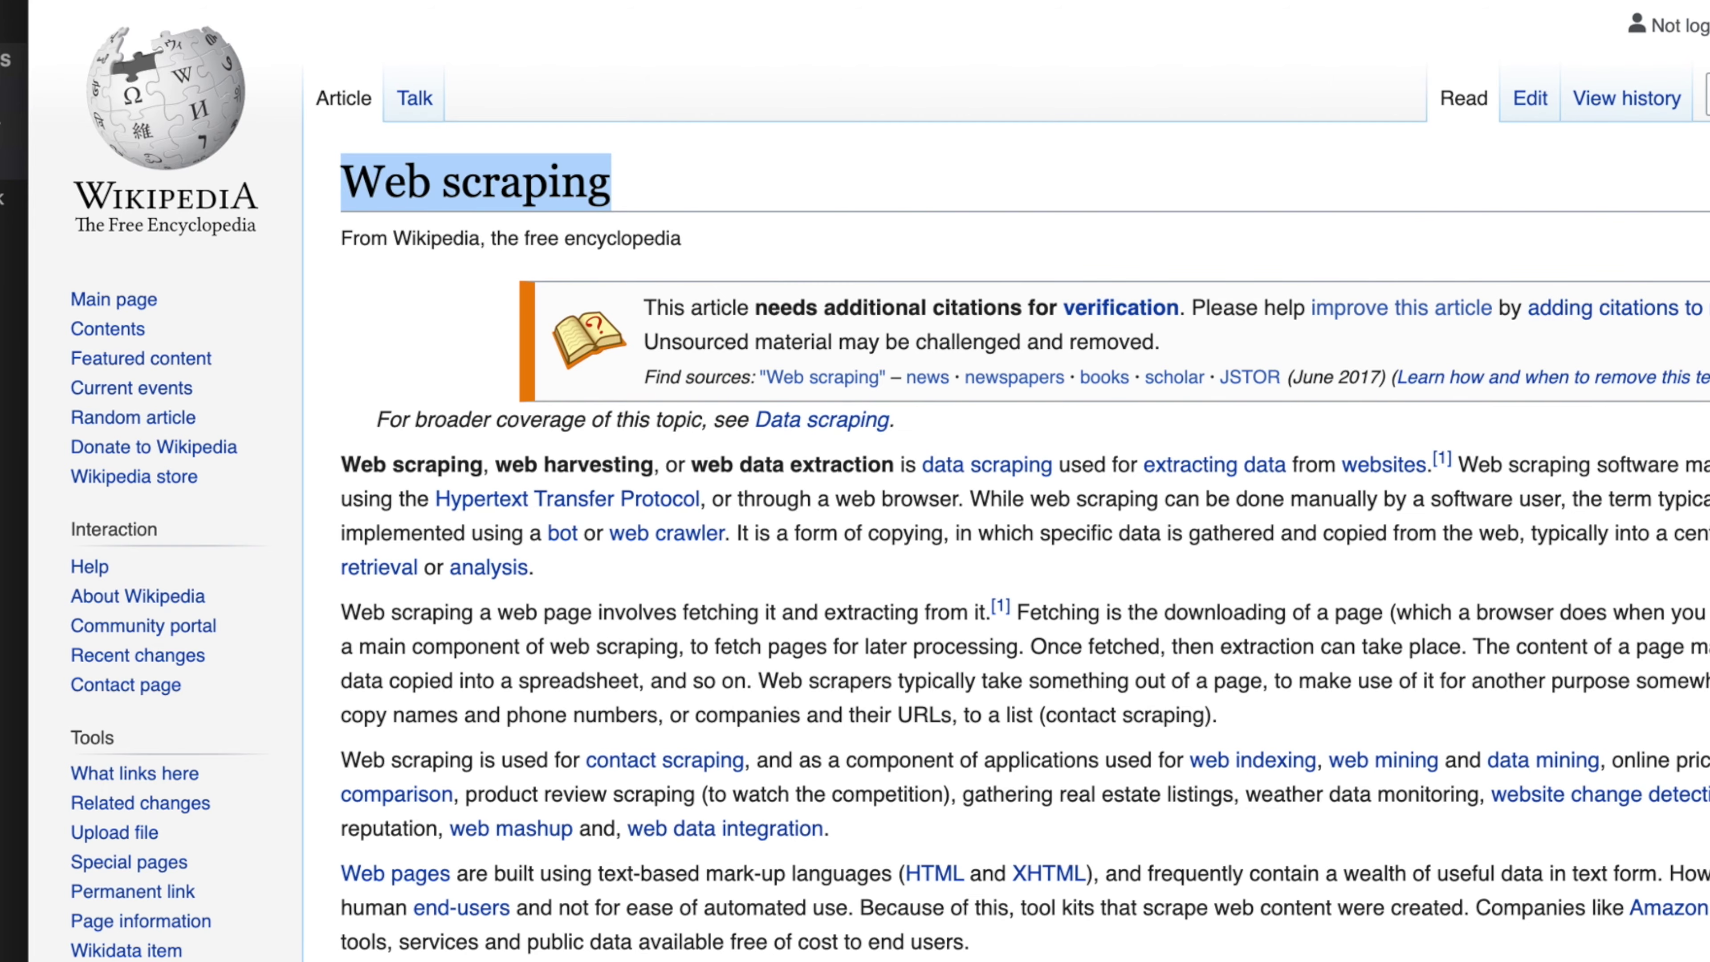
# Reselect the 'Web scraping' heading and bring up the page's right-click menu.
pyautogui.scroll(-15, 792, 701)
pyautogui.scroll(15, 792, 700)
pyautogui.moveTo(620, 188); pyautogui.dragTo(327, 196)
pyautogui.rightClick(741, 546)
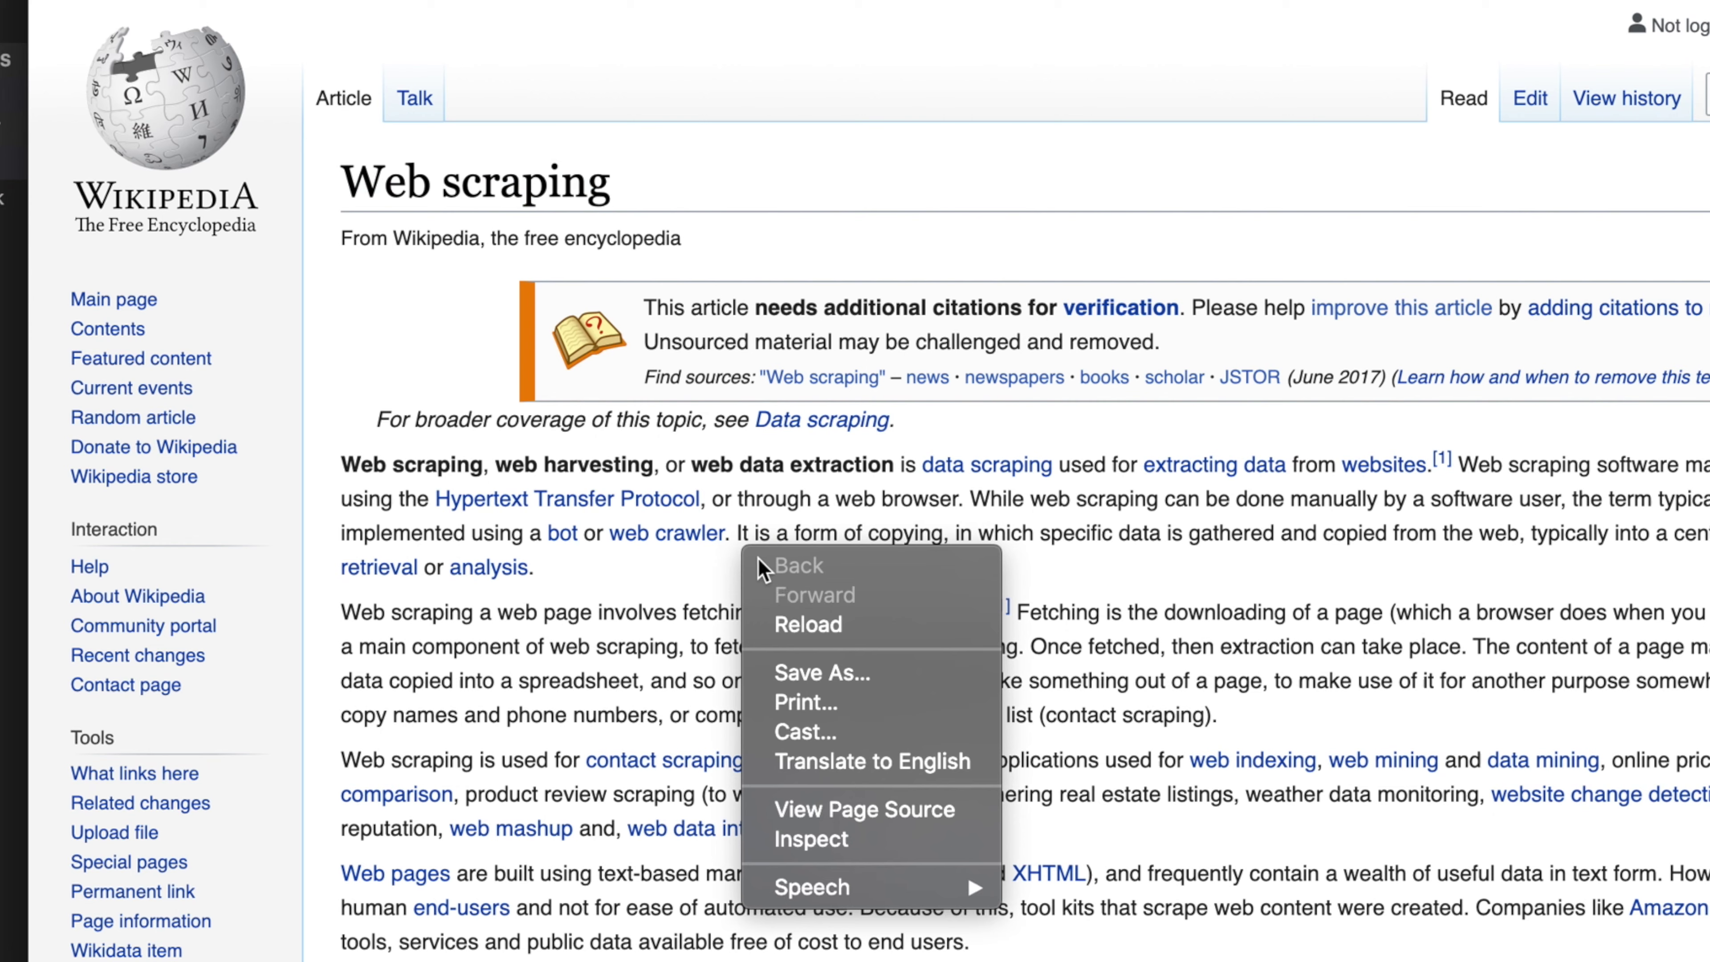
# View the page source, highlight the CAPTCHA bot-check line 161, then close it to return to the article.
pyautogui.click(868, 810)
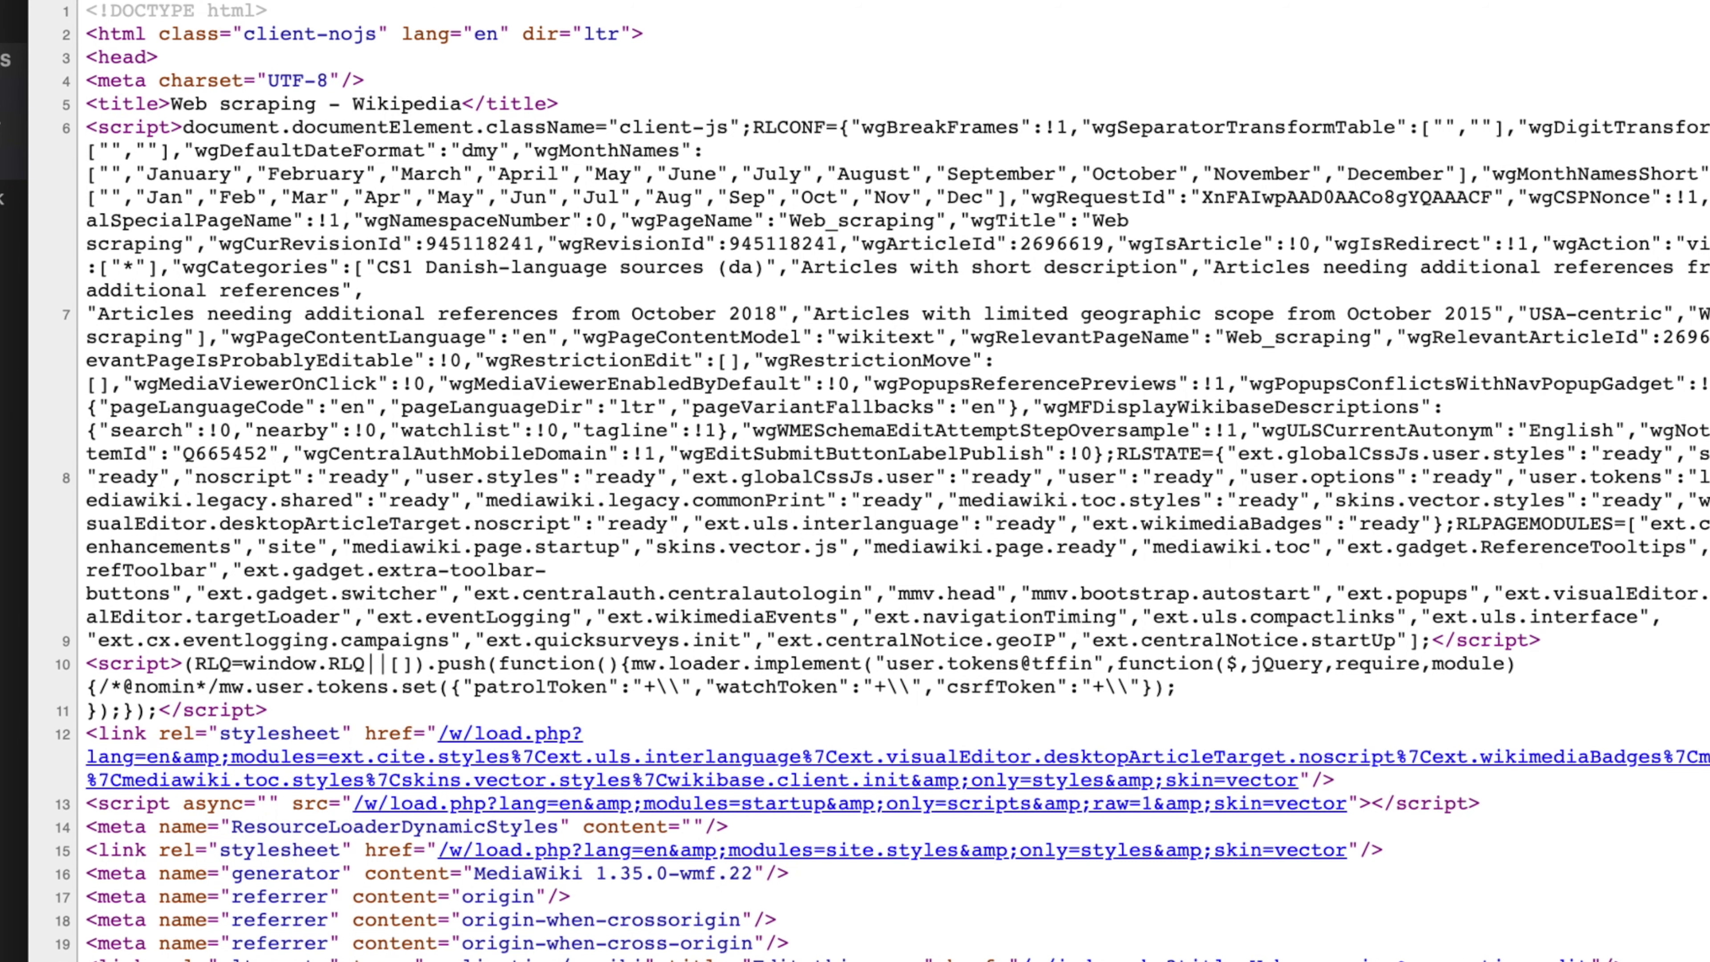
pyautogui.scroll(-20, 384, 741)
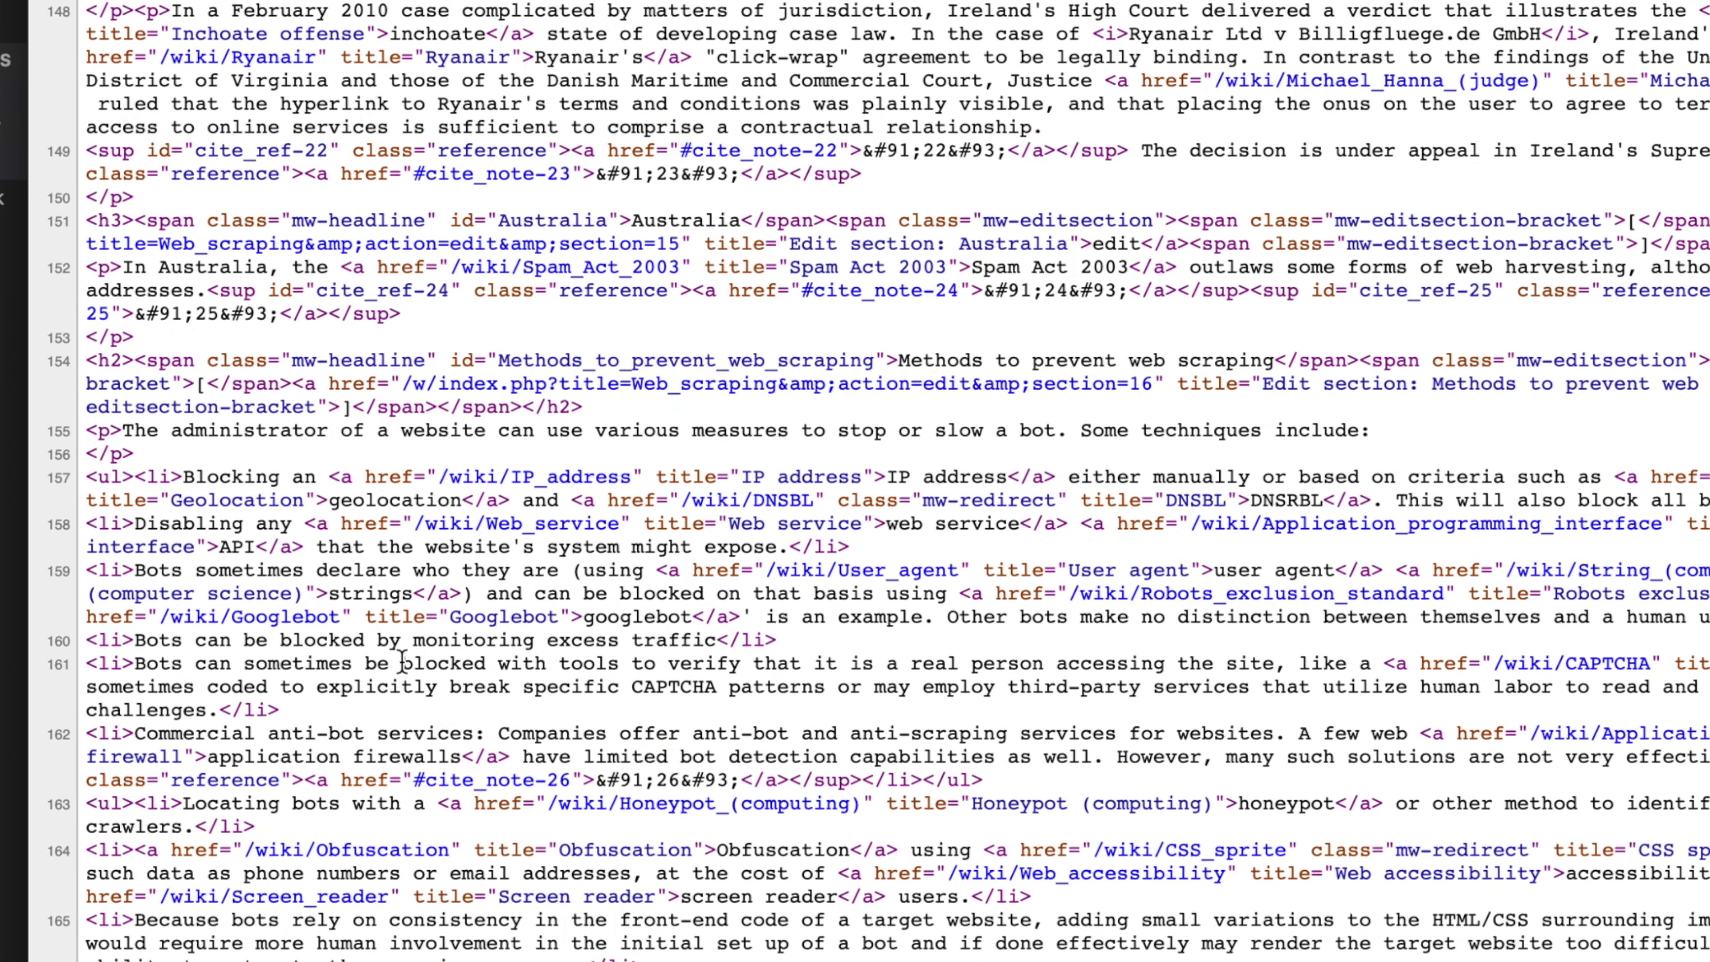
pyautogui.moveTo(133, 665); pyautogui.dragTo(706, 715)
pyautogui.scroll(-4, 1286, 612)
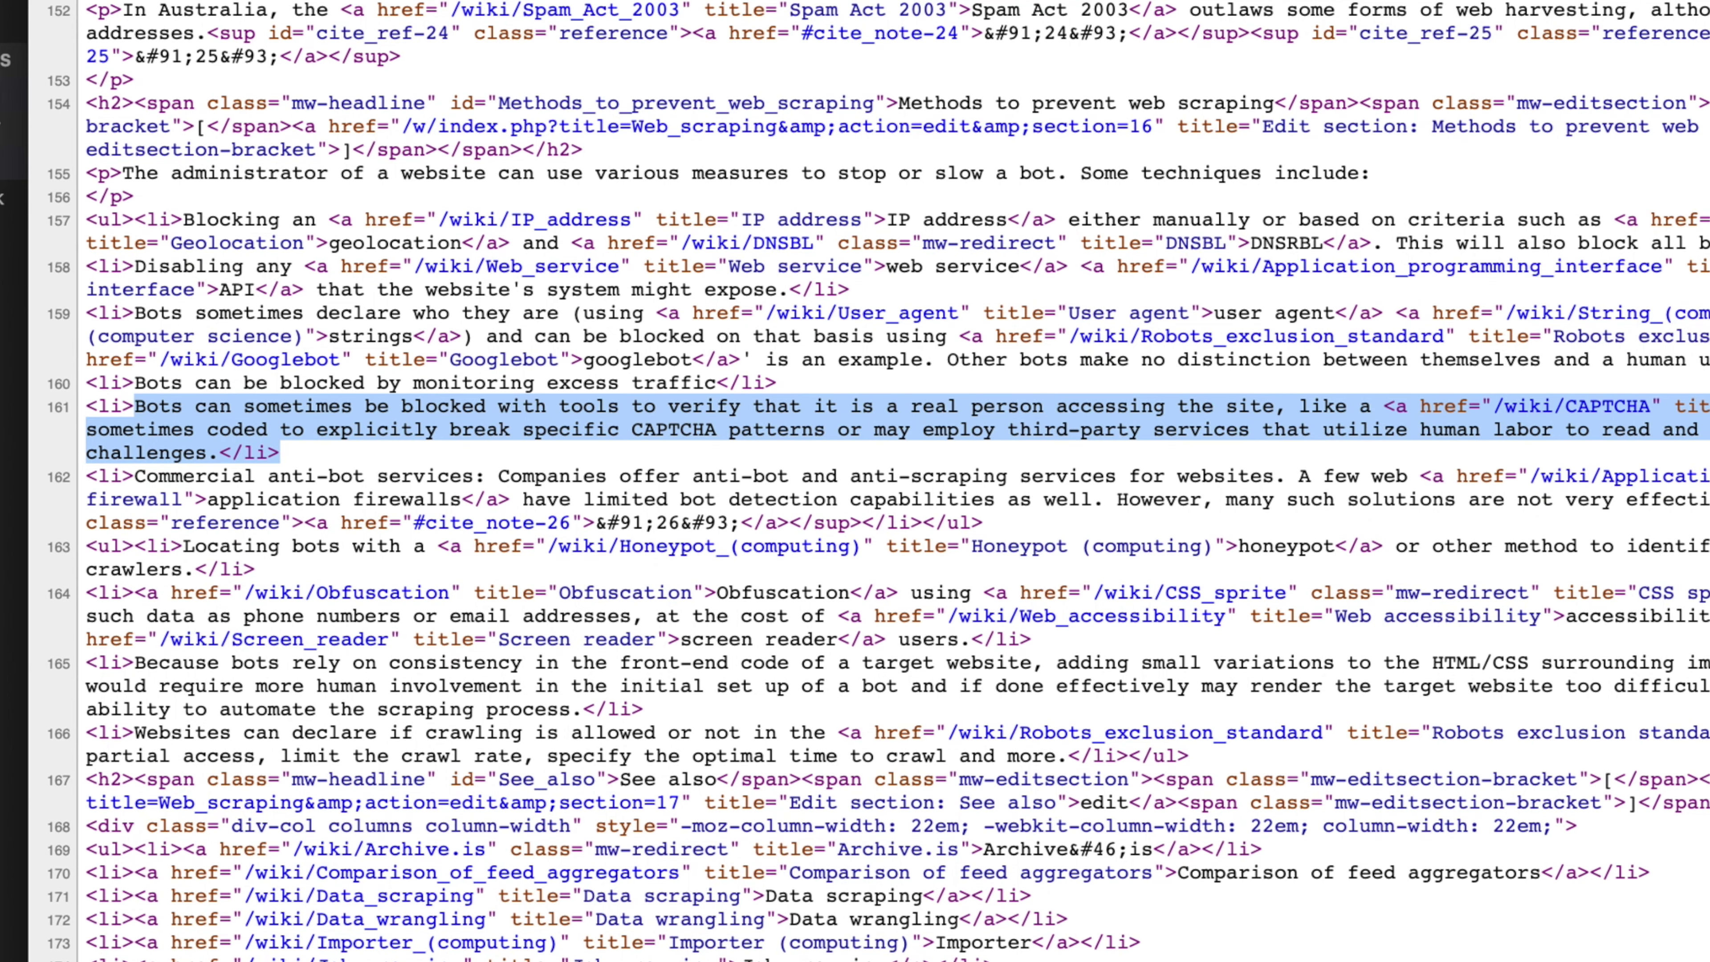
pyautogui.scroll(8, 855, 481)
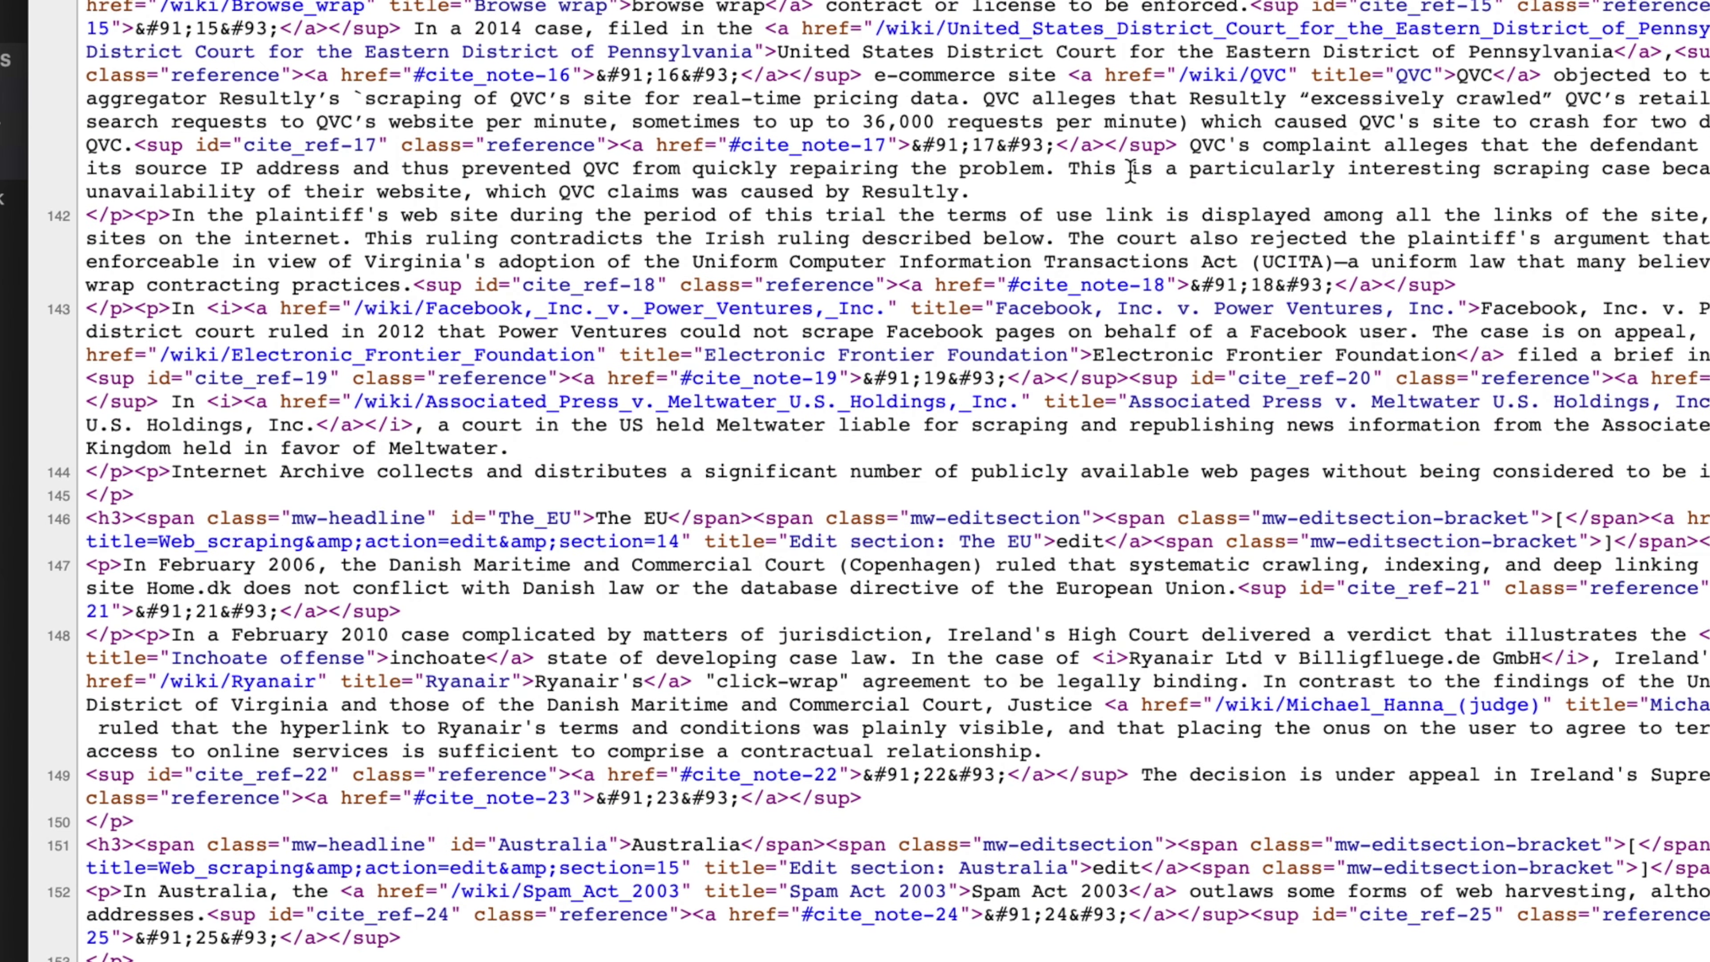
pyautogui.press('super+w')
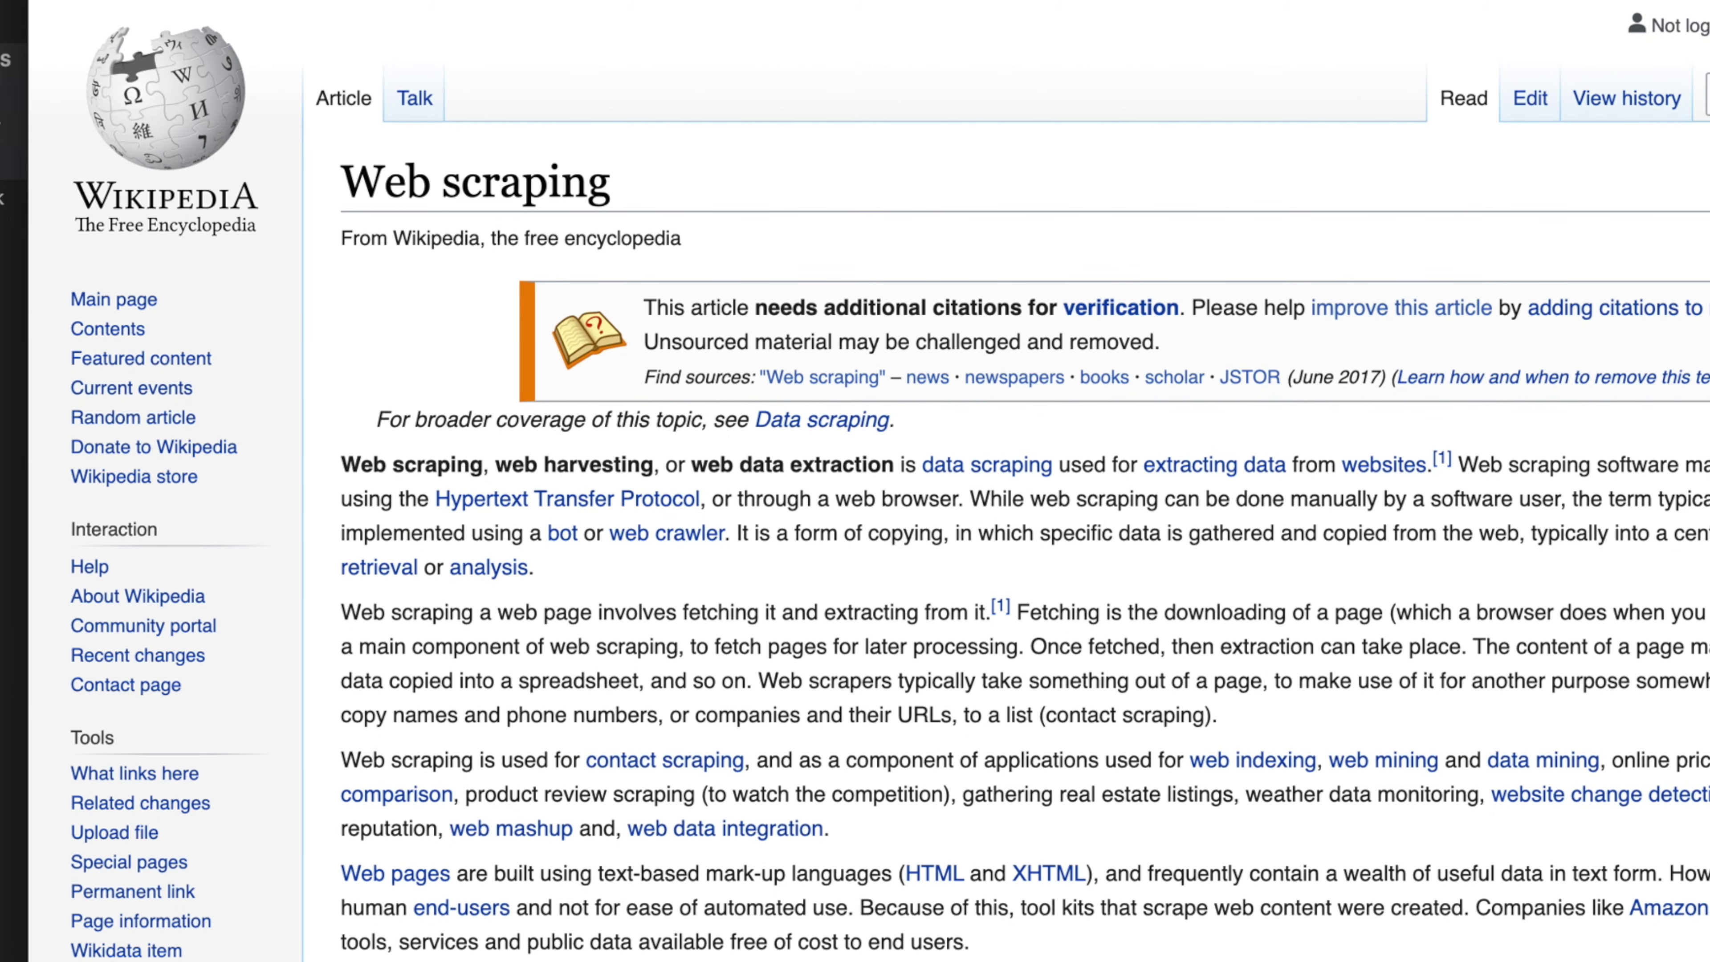
# Highlight the 'Web scraping a web page involves fetching' paragraph, compare it with the reopened source, and return.
pyautogui.moveTo(1252, 723); pyautogui.dragTo(636, 579)
pyautogui.scroll(-15, 636, 579)
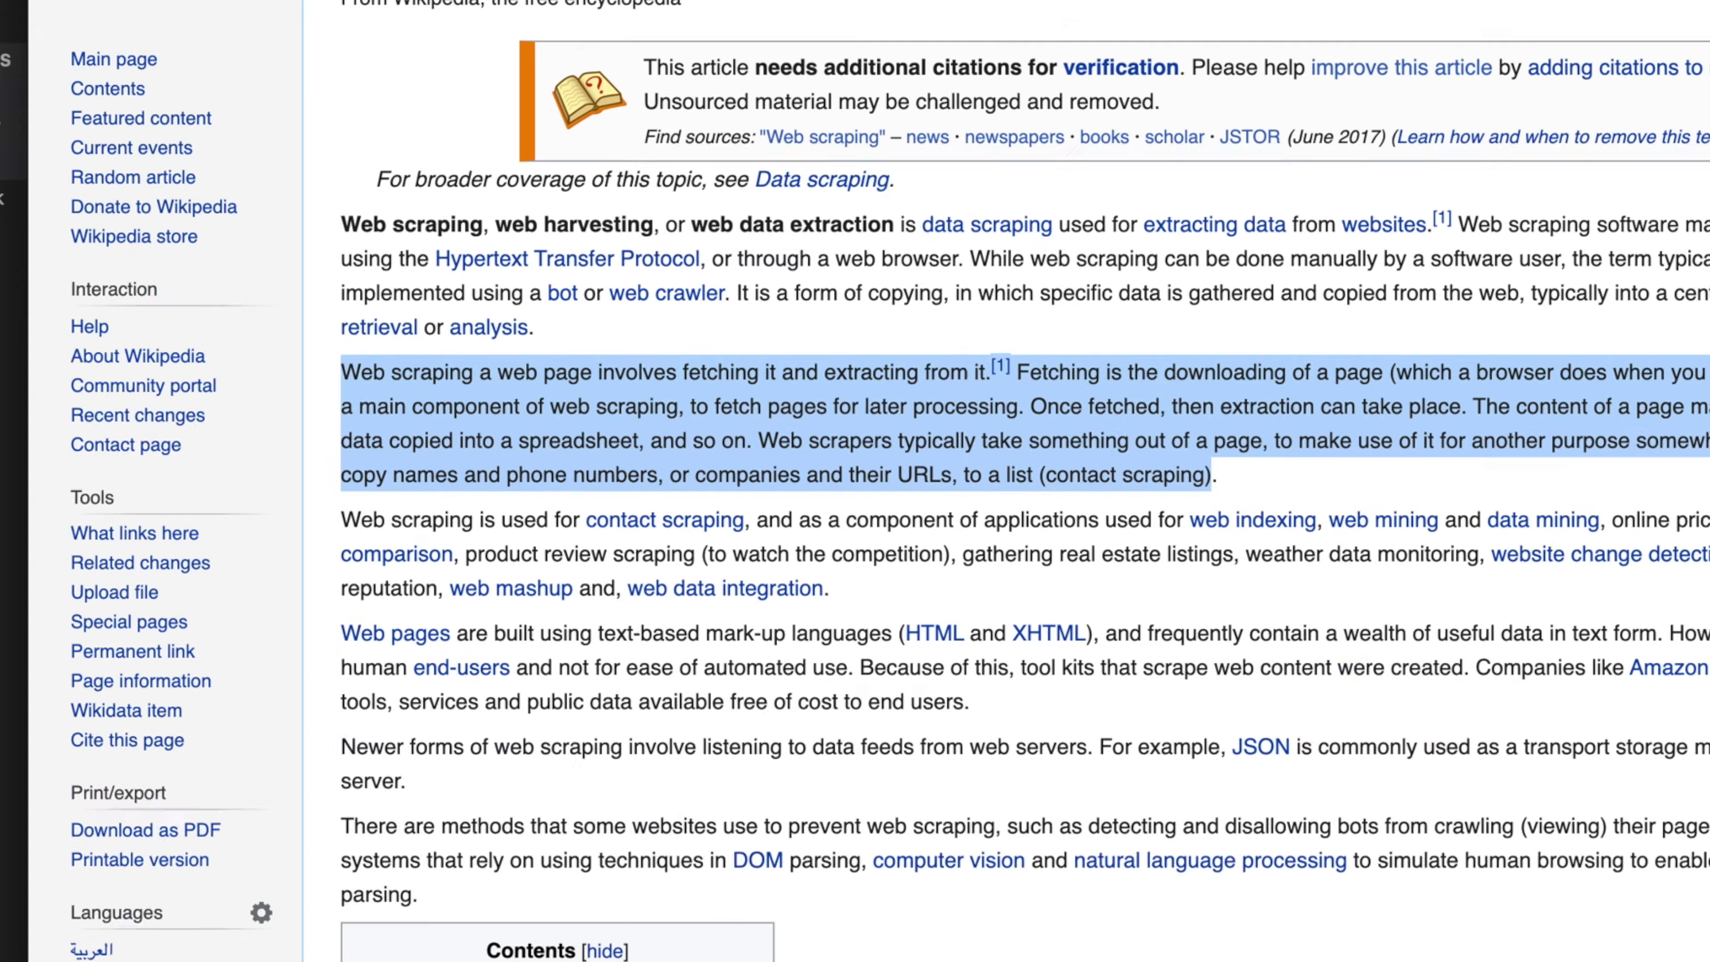
pyautogui.scroll(15, 1492, 653)
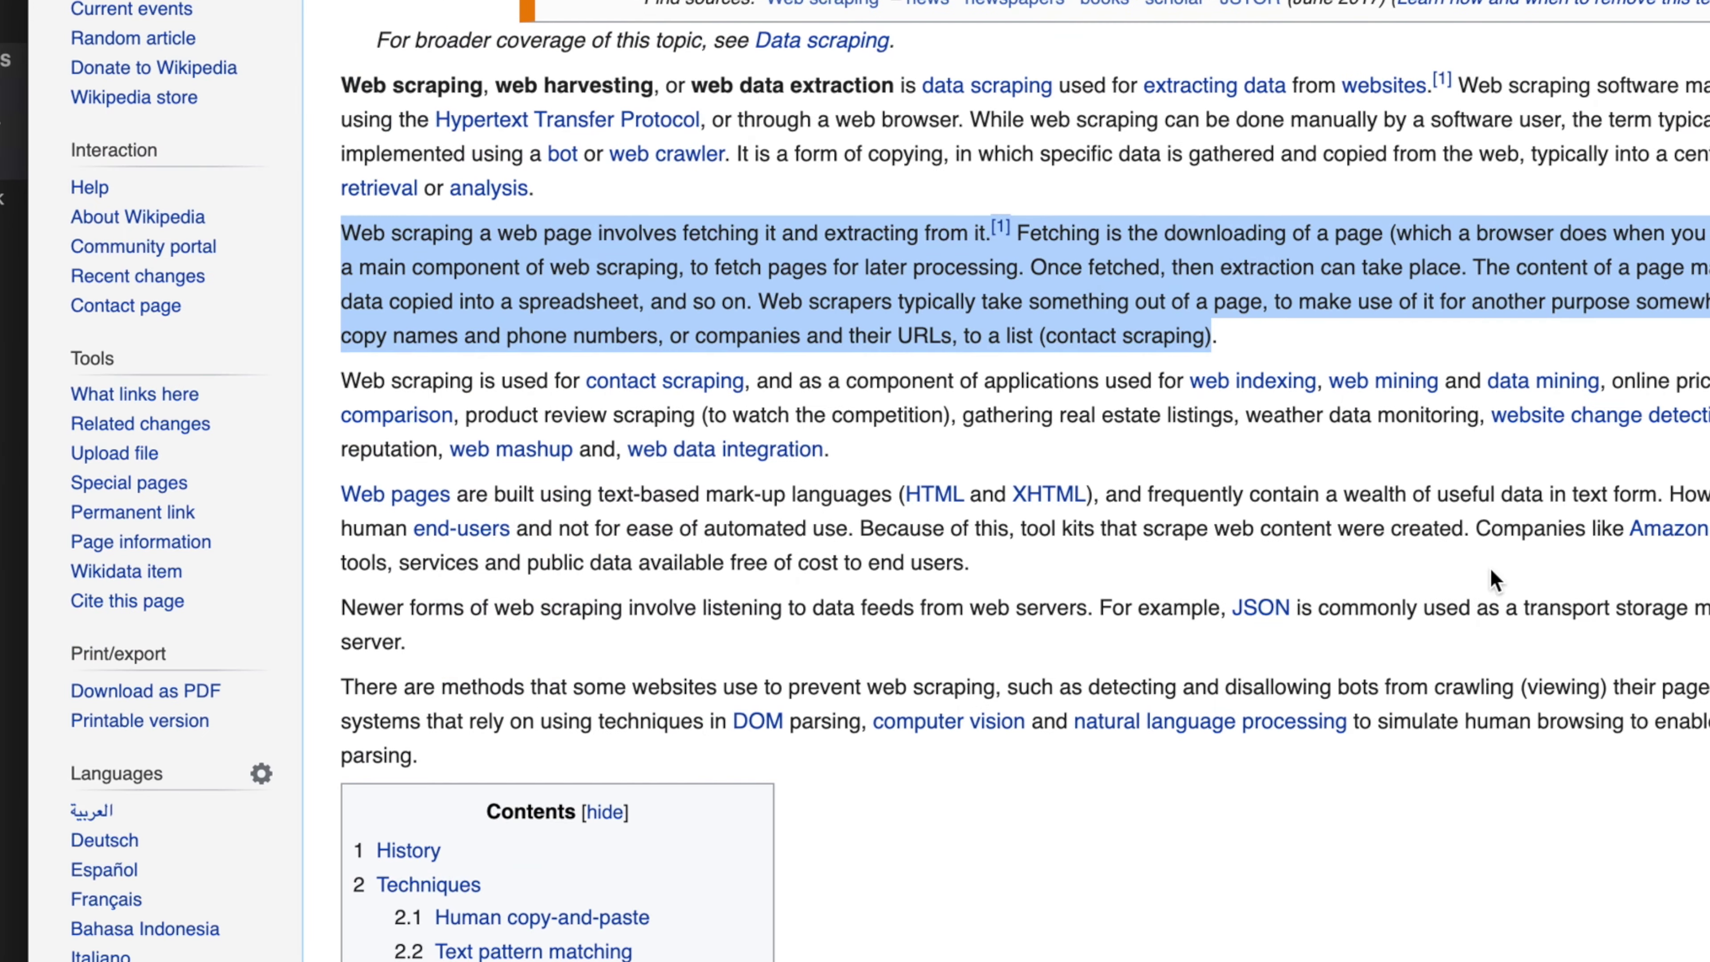
pyautogui.press('super+shift+t')
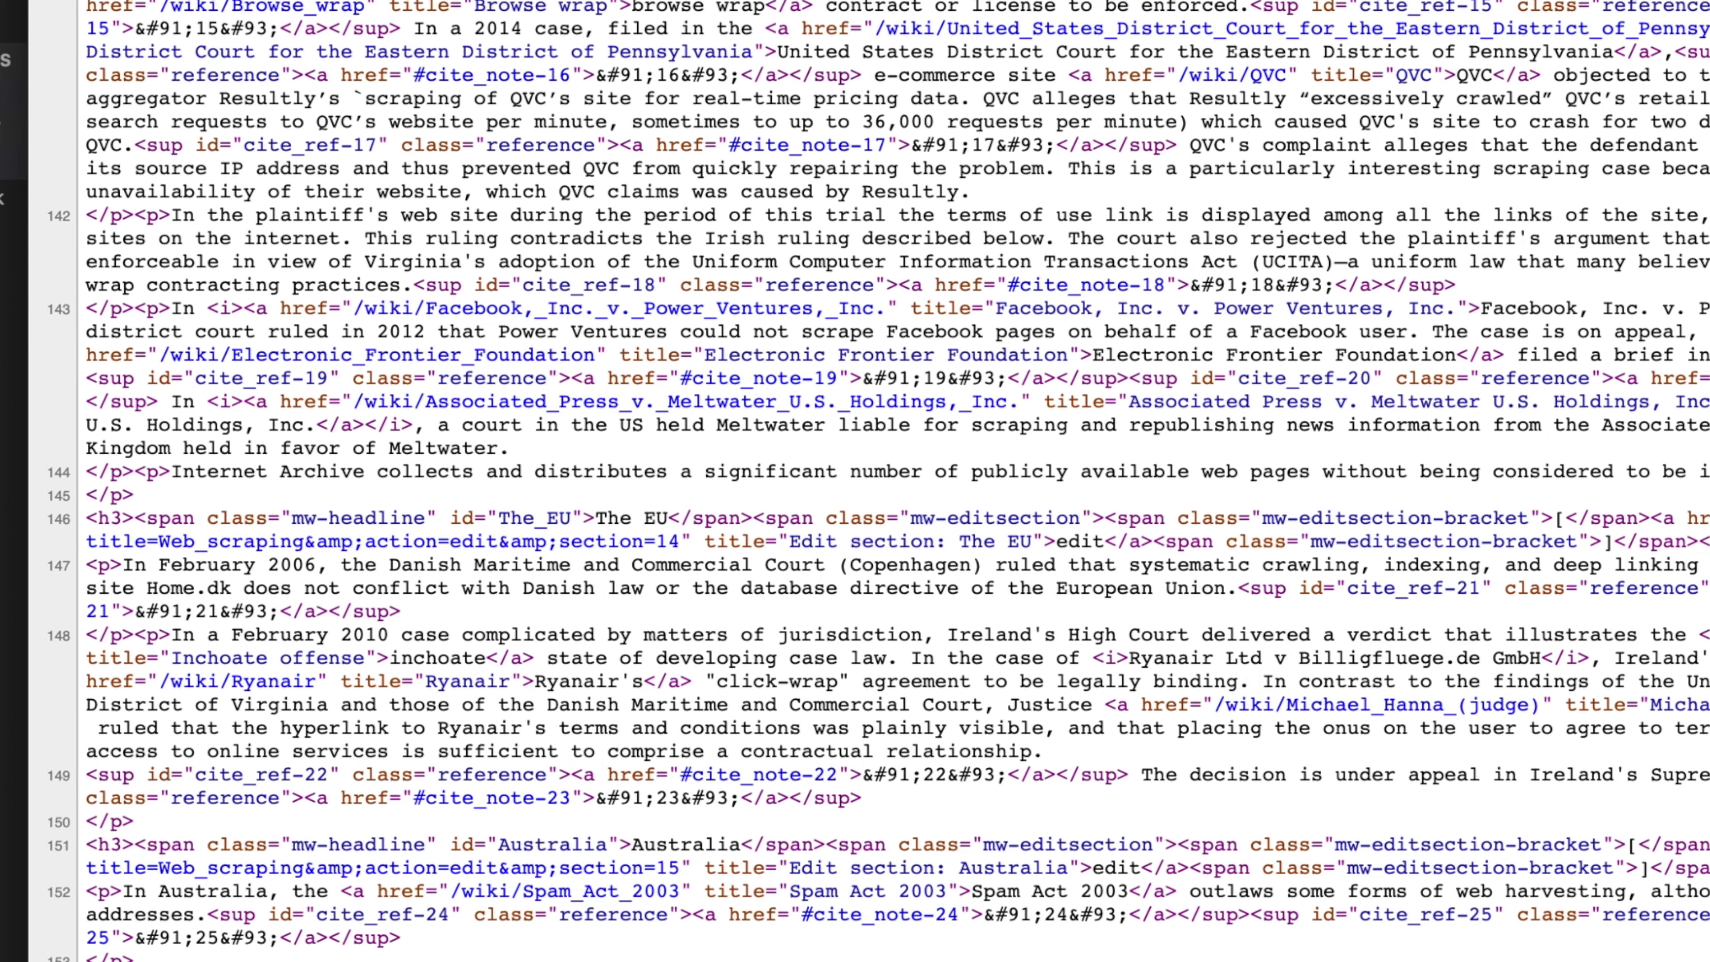
pyautogui.press('super+w')
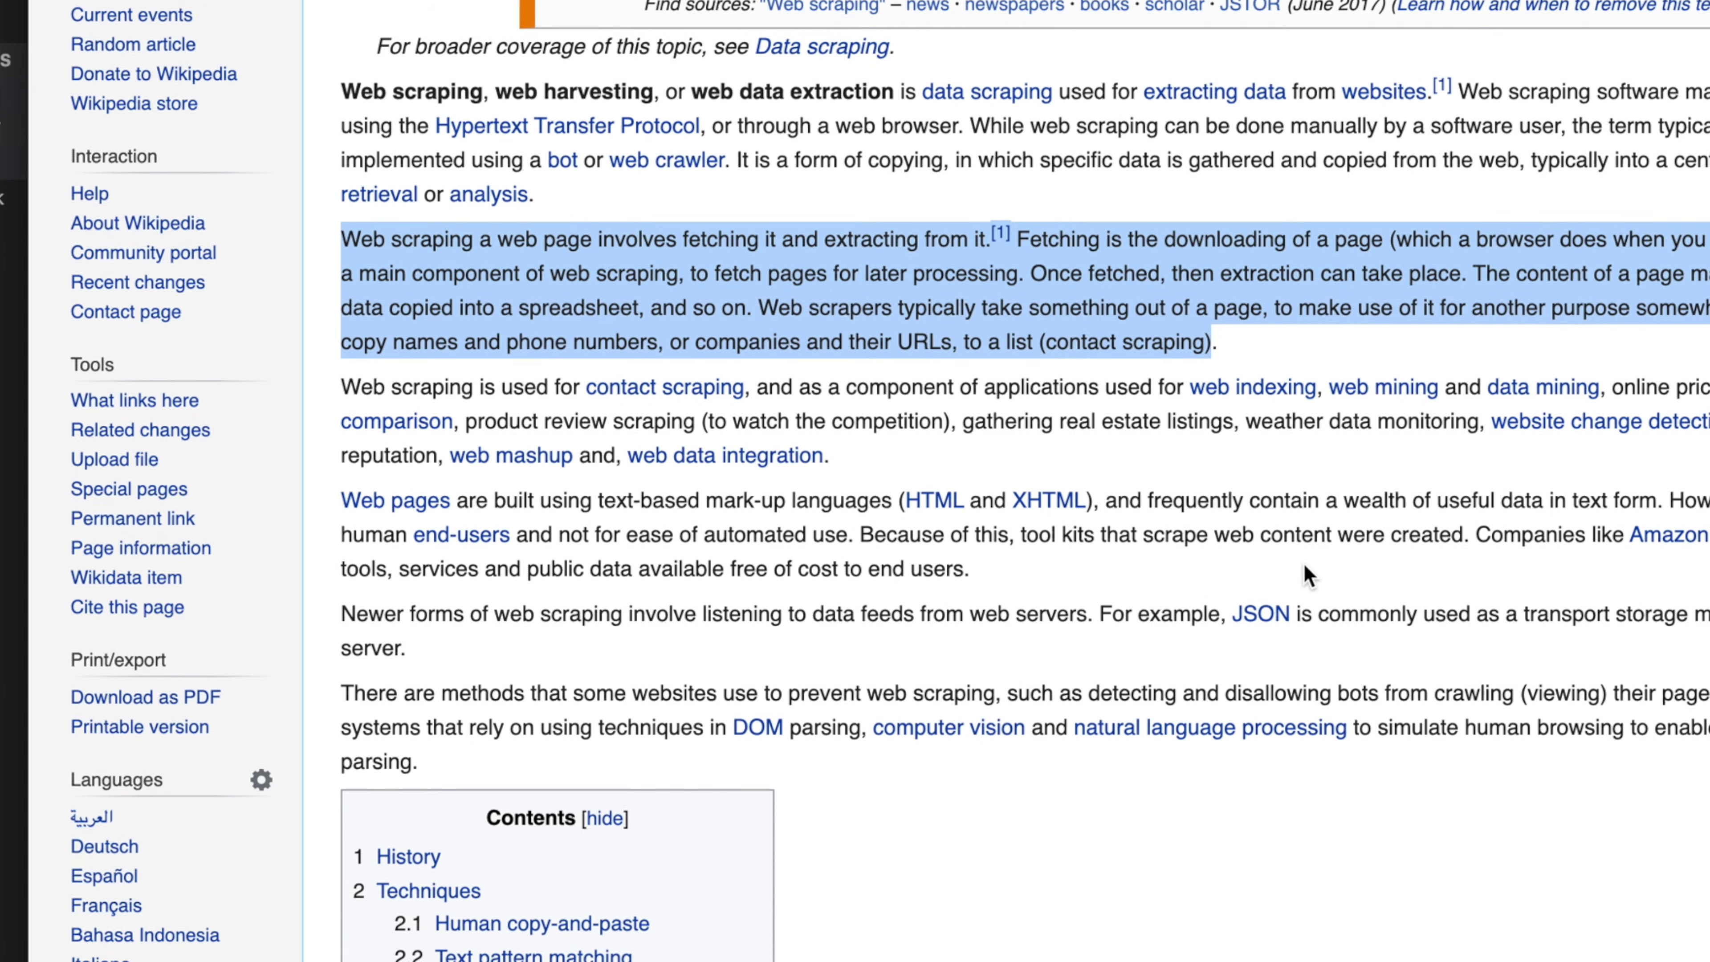
pyautogui.scroll(-10, 1304, 562)
pyautogui.scroll(15, 1303, 563)
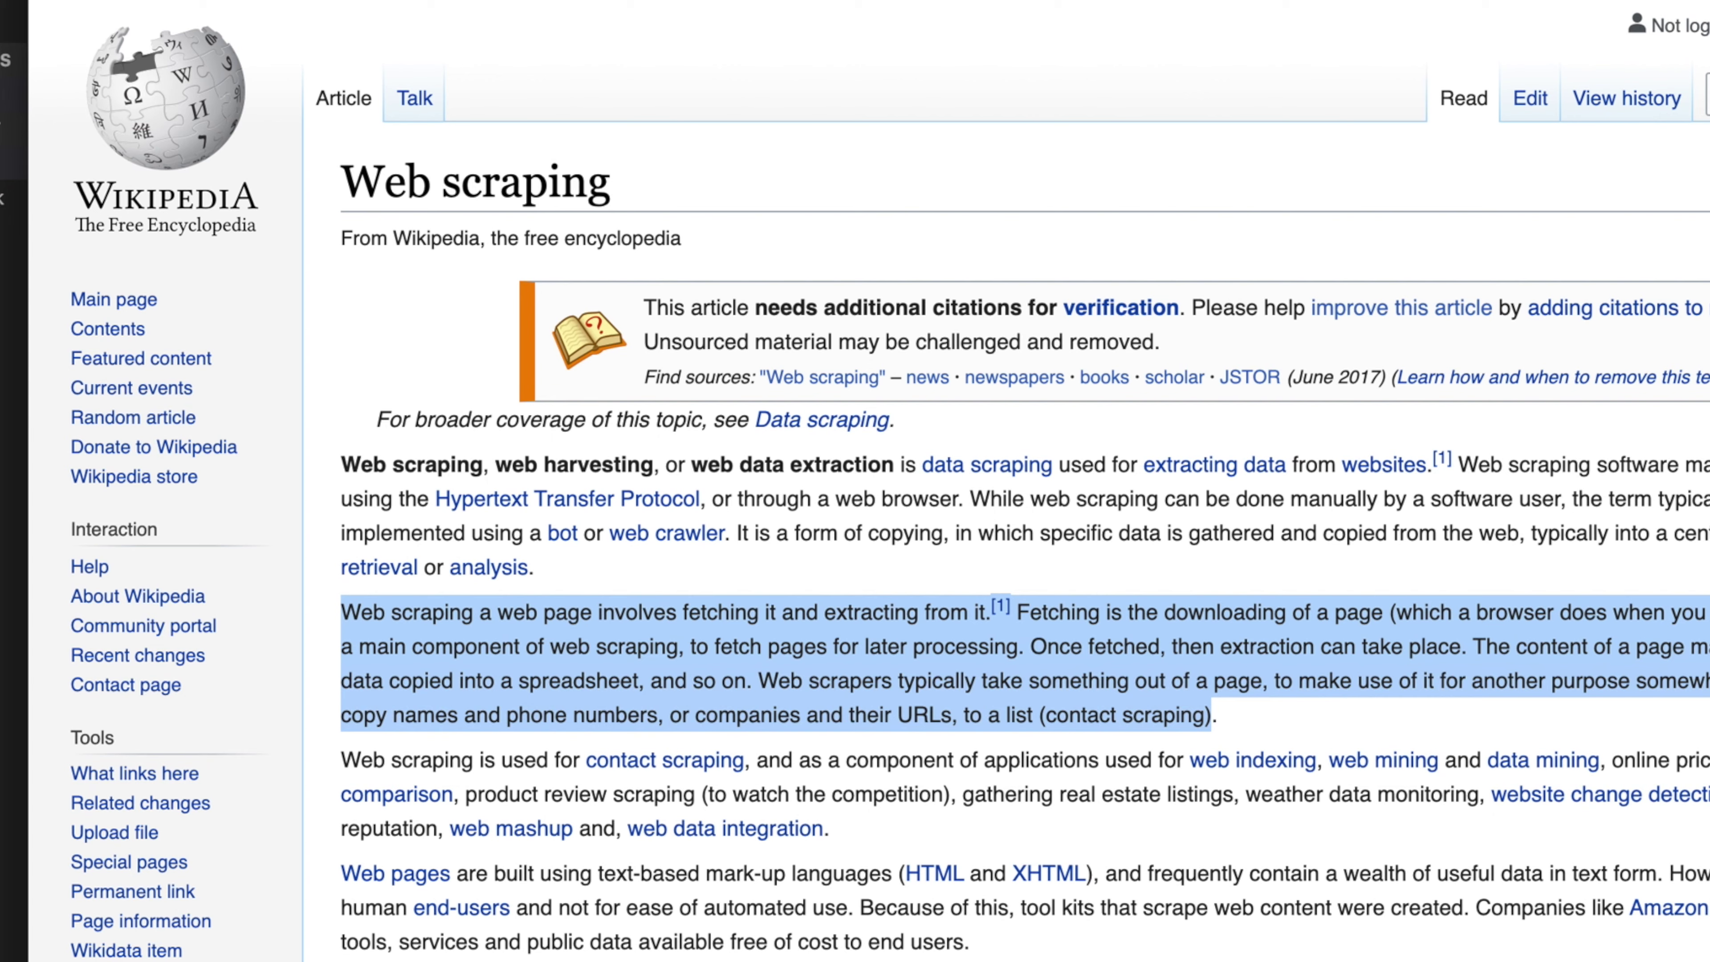
# Clear the paragraph highlight and select the 'Web scraping' title.
pyautogui.click(1169, 948)
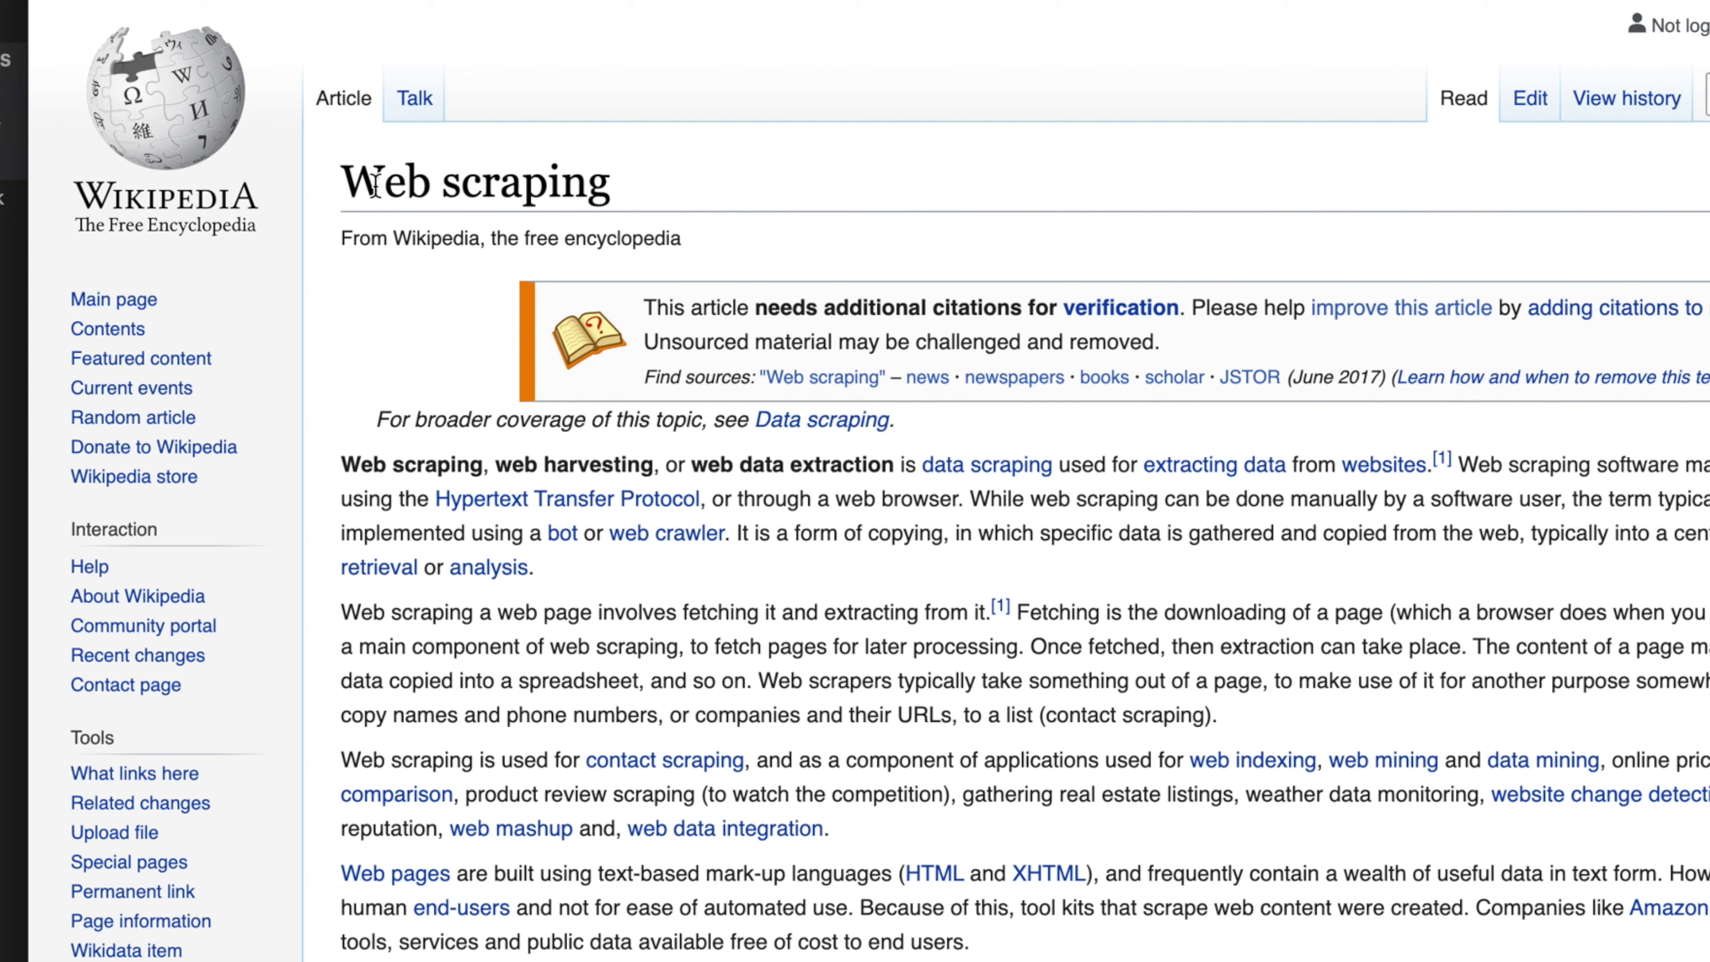
pyautogui.moveTo(347, 180); pyautogui.dragTo(647, 181)
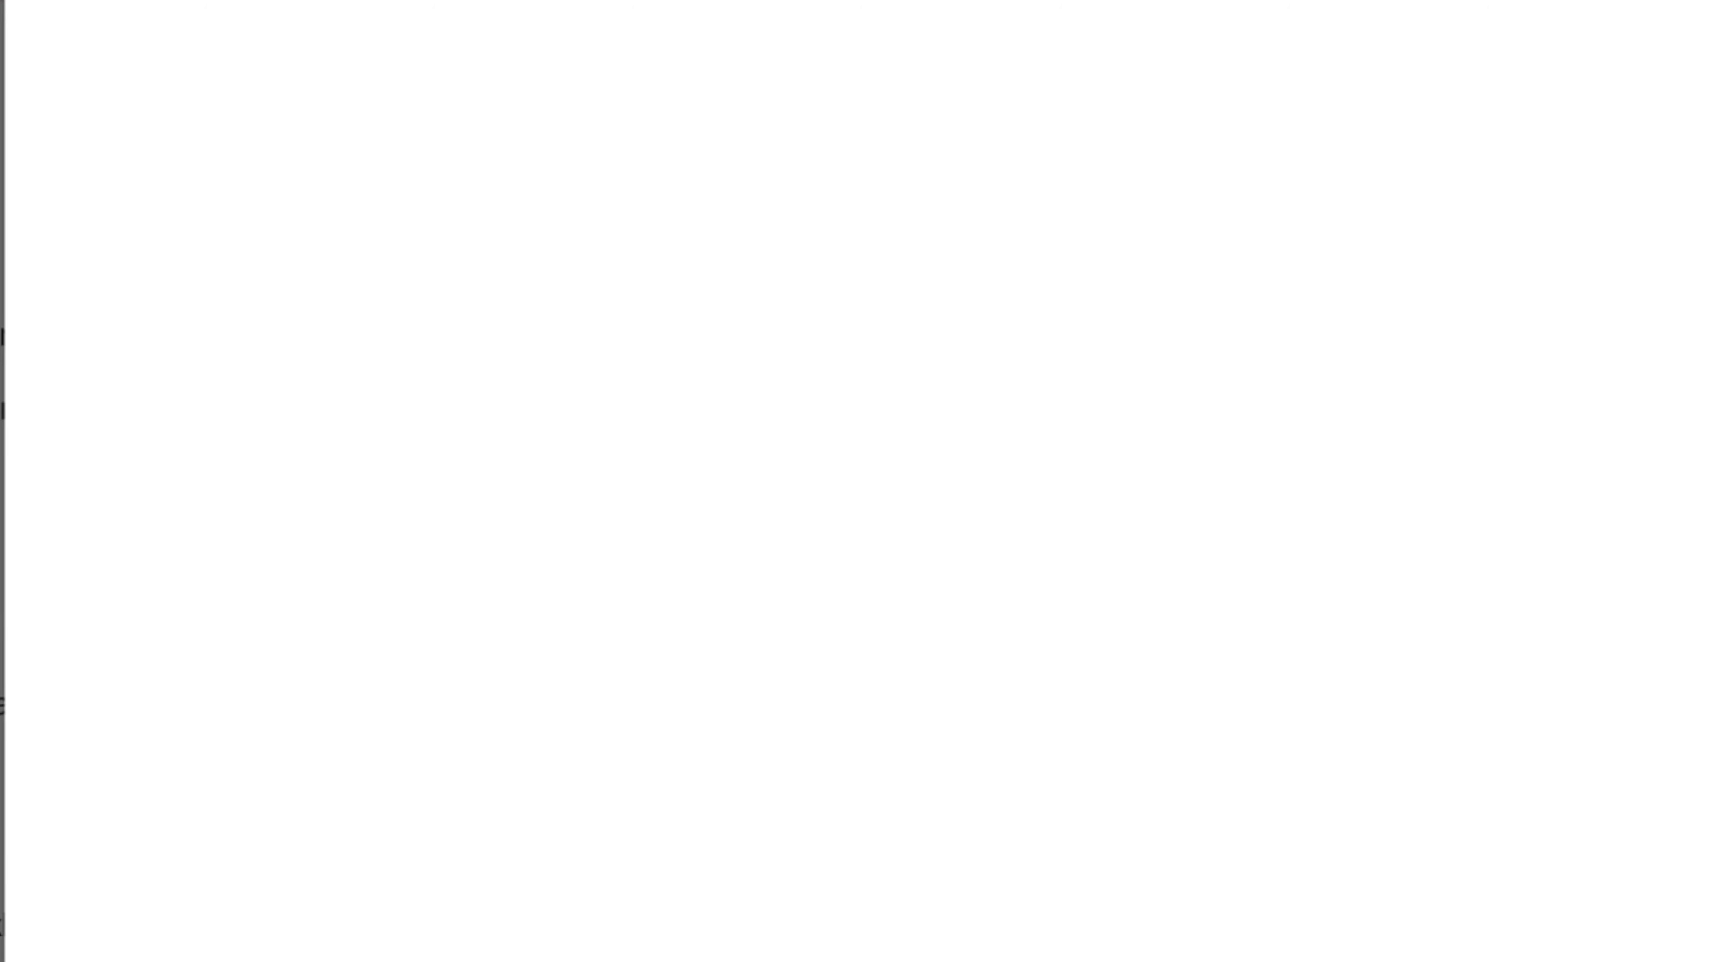
# Type 'Get -> Save' and add a 'Request:' heading on the line above it.
pyautogui.write('Get -> Save')
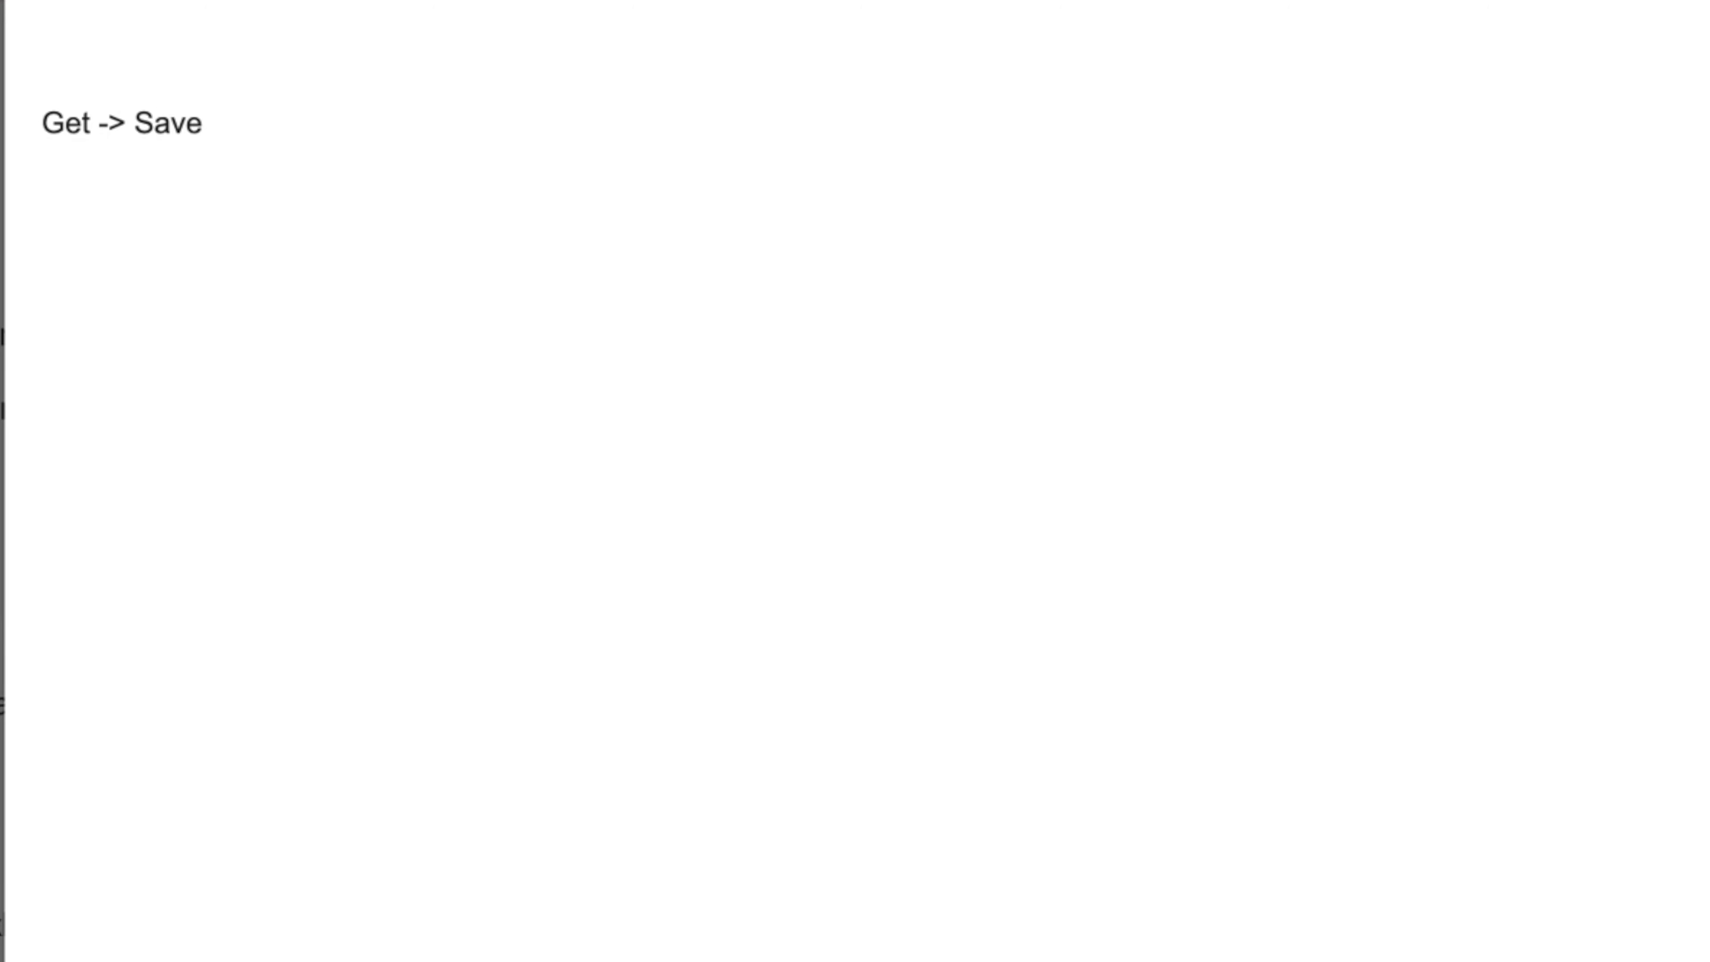
pyautogui.press('Left')
pyautogui.press('Left')
pyautogui.press('Left')
pyautogui.press('Left')
pyautogui.press('Left')
pyautogui.press('Left')
pyautogui.press('Left')
pyautogui.press('Left')
pyautogui.press('Left')
pyautogui.press('Left')
pyautogui.click(42, 80)
pyautogui.write('Request:')
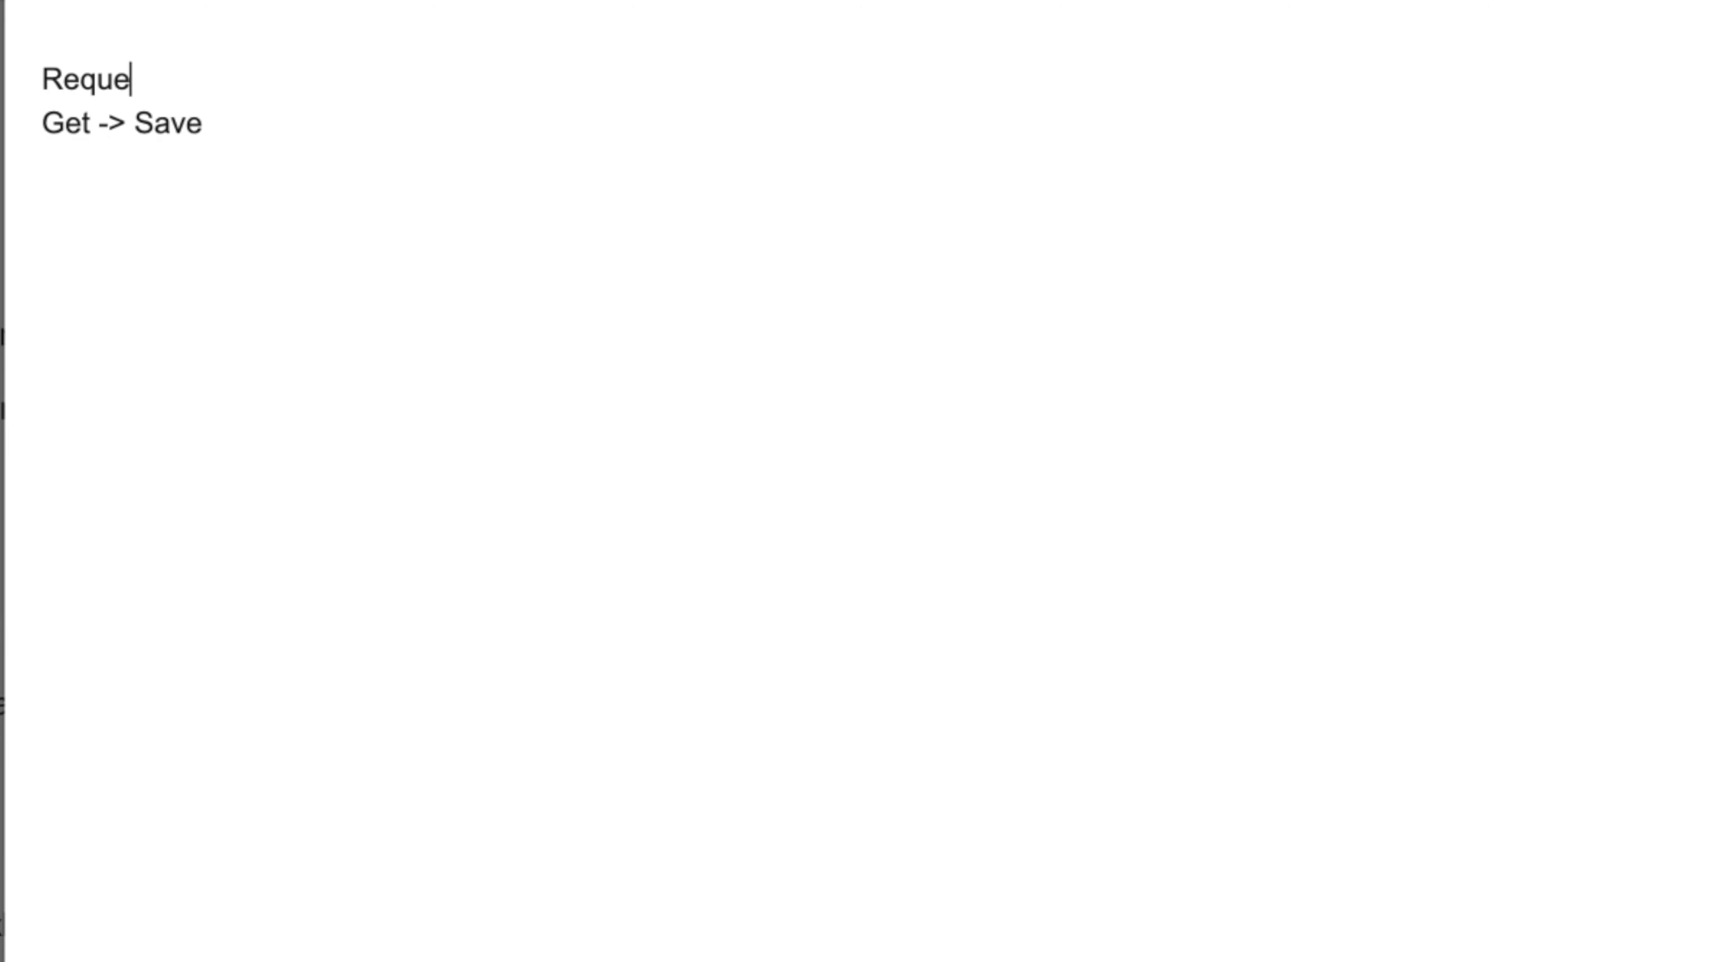
pyautogui.press('Down')
# Add a 'Parse' line below 'Get -> Save' and start a new line.
pyautogui.press('End')
pyautogui.press('Return')
pyautogui.press('Return')
pyautogui.write('Parse')
pyautogui.press('Return')
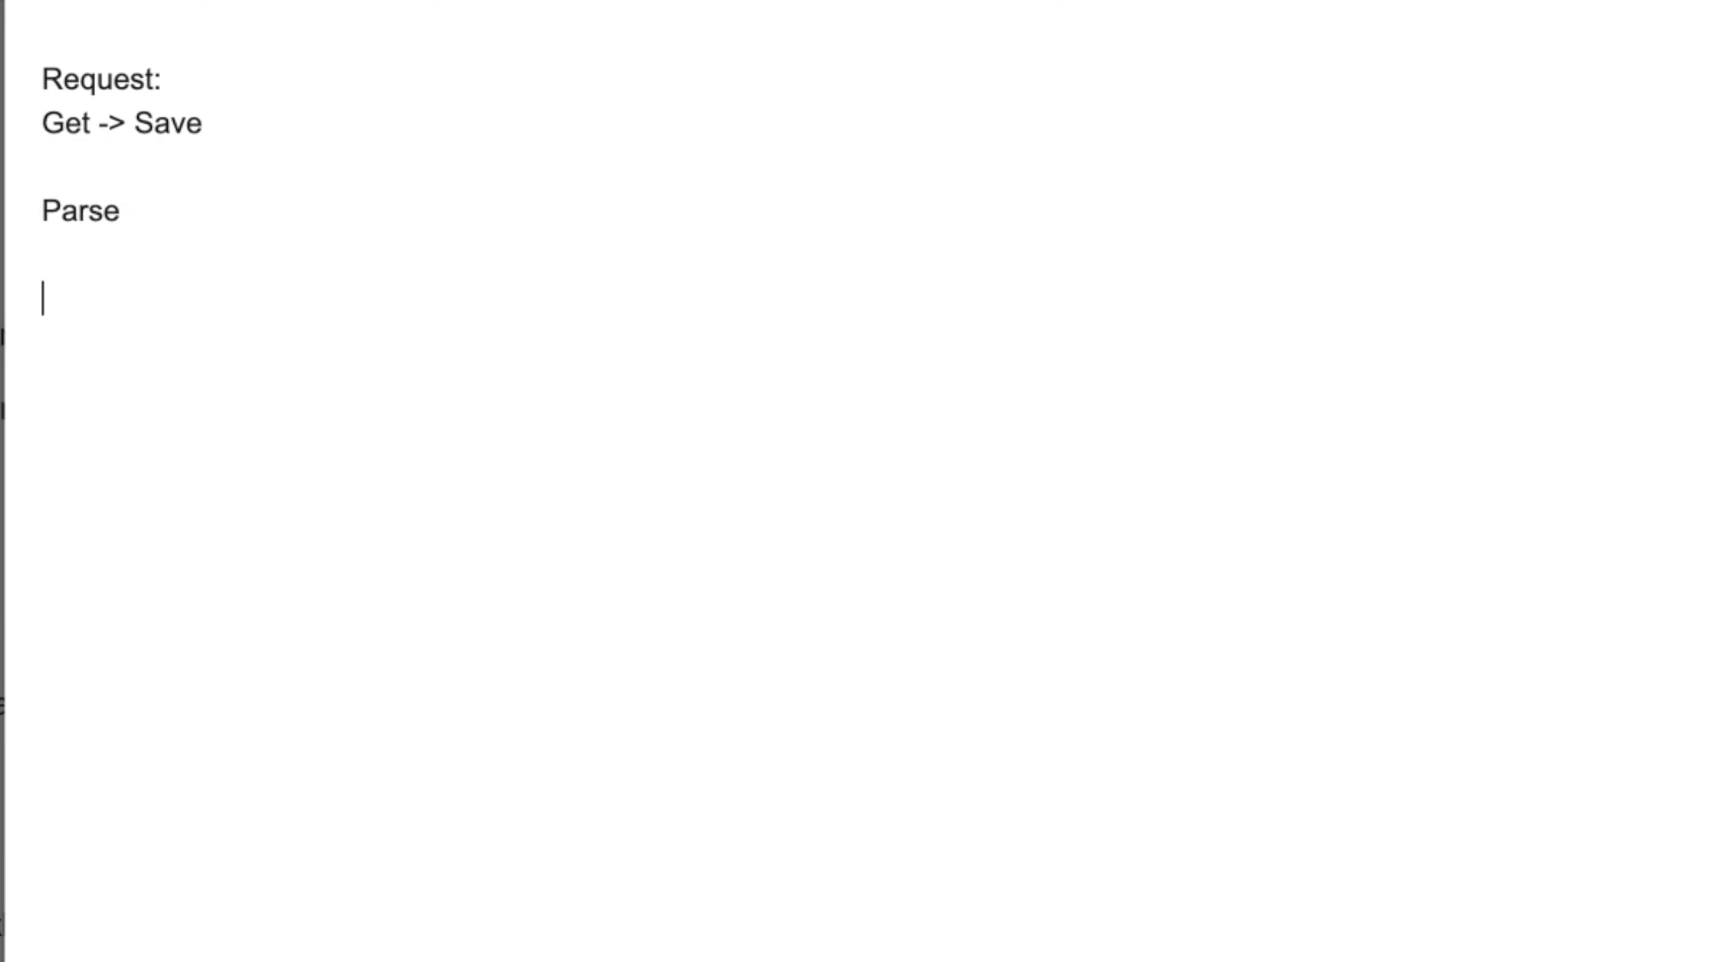
# Type the last line as 'Extract -> Save to somewhert', fixing a couple of typos.
pyautogui.write('Extract')
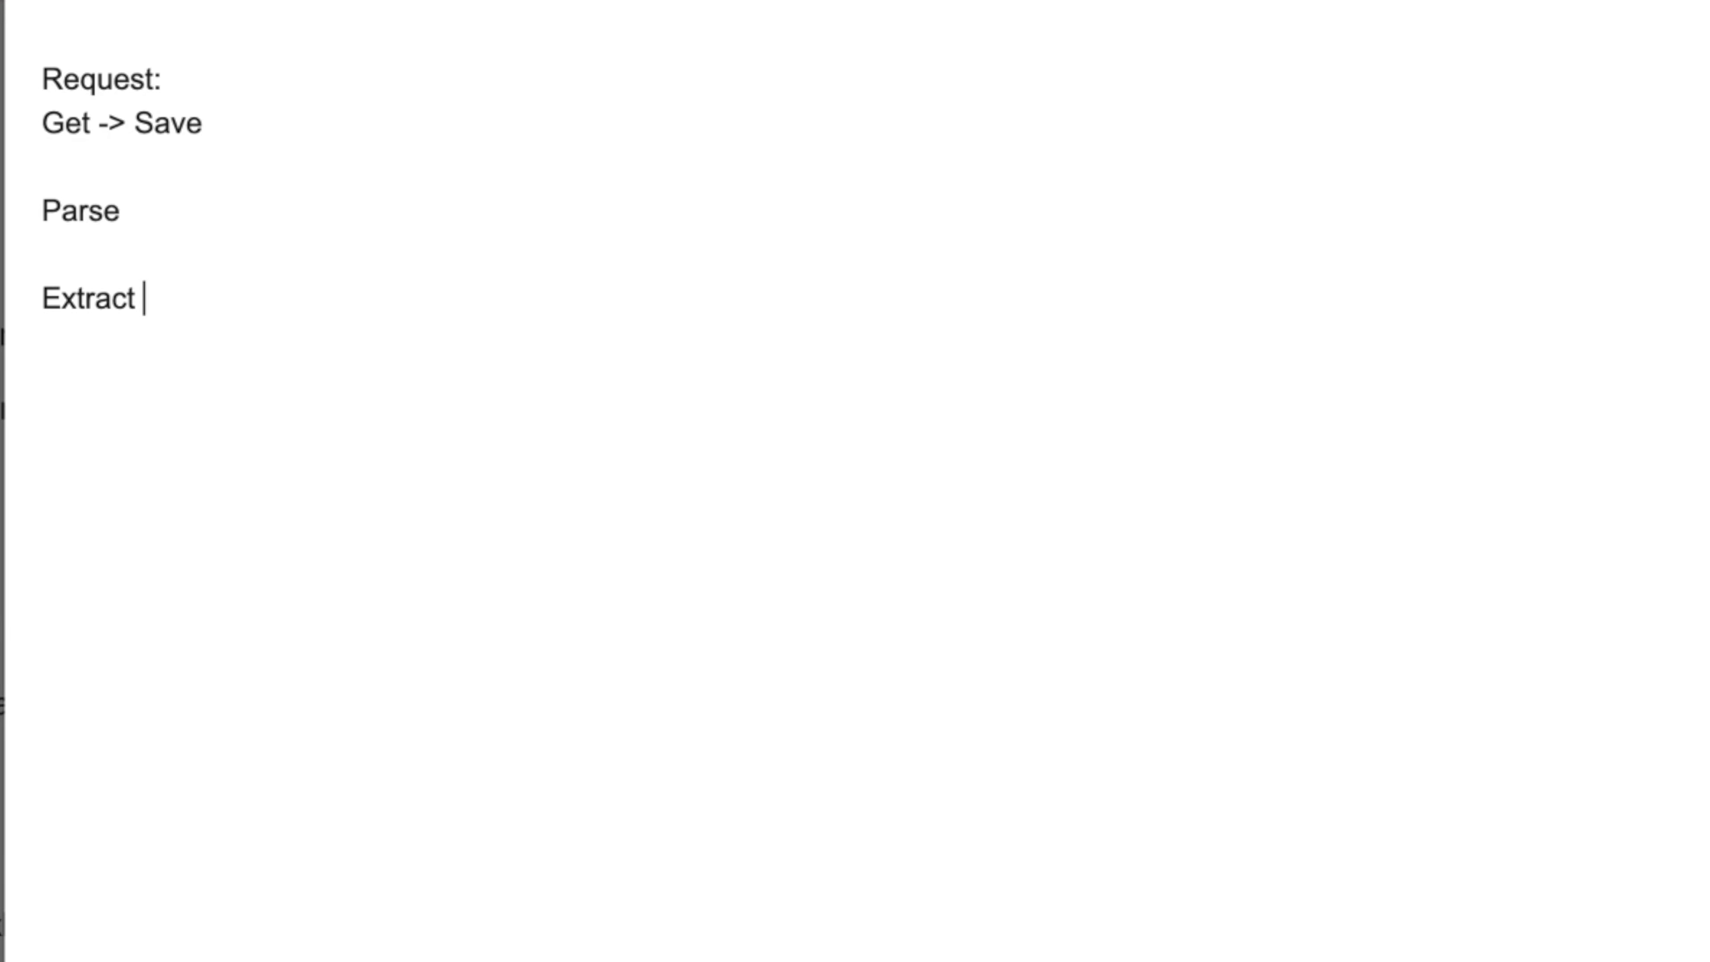
pyautogui.write(' -> Save to ')
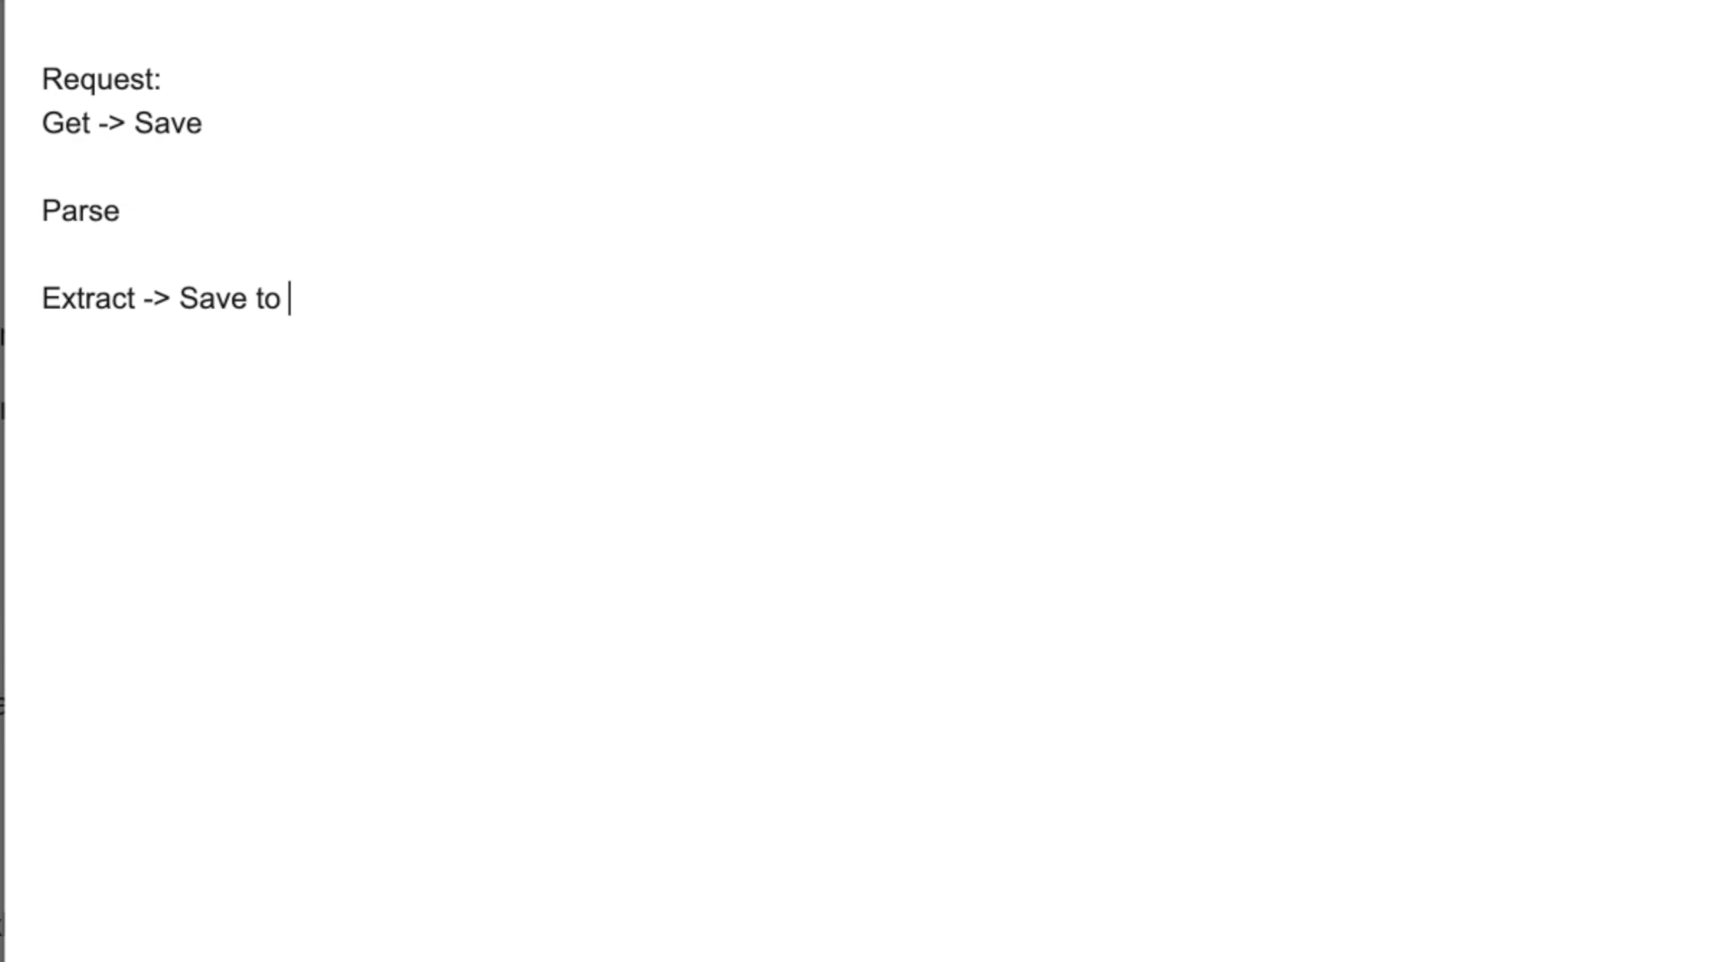
pyautogui.write('somewhert')
pyautogui.click(43, 169)
# Correct 'somewhert' to 'somewhere' using the spelling suggestions.
pyautogui.rightClick(379, 287)
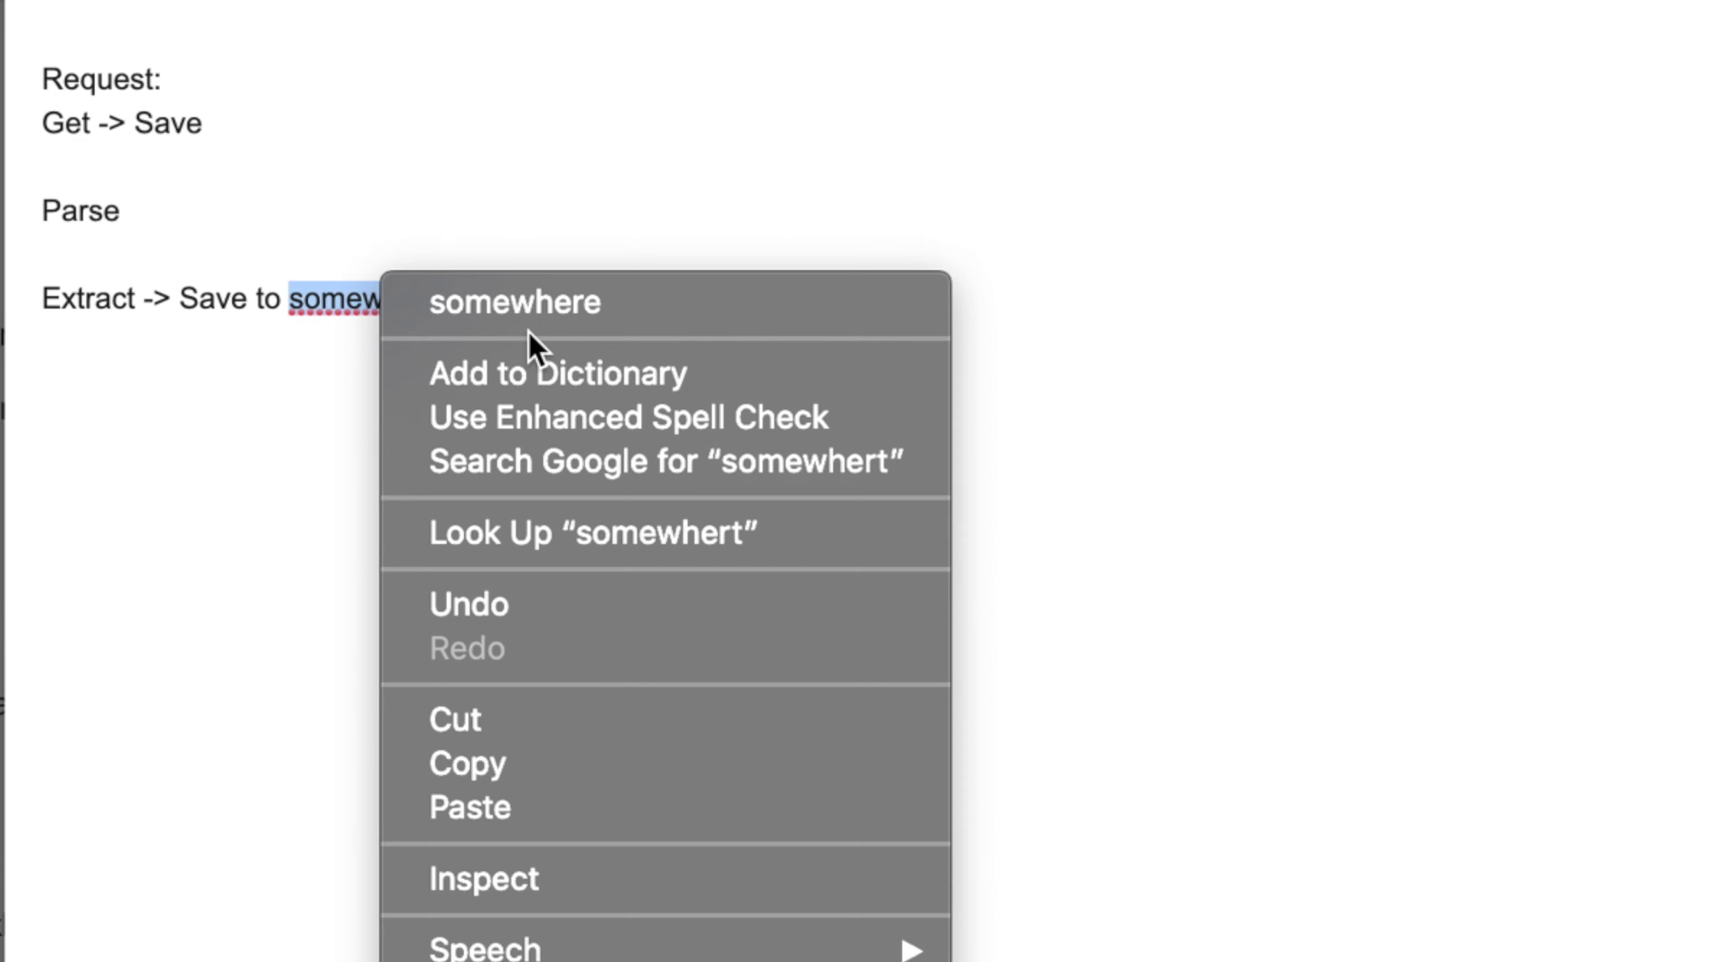
pyautogui.click(479, 306)
pyautogui.click(237, 385)
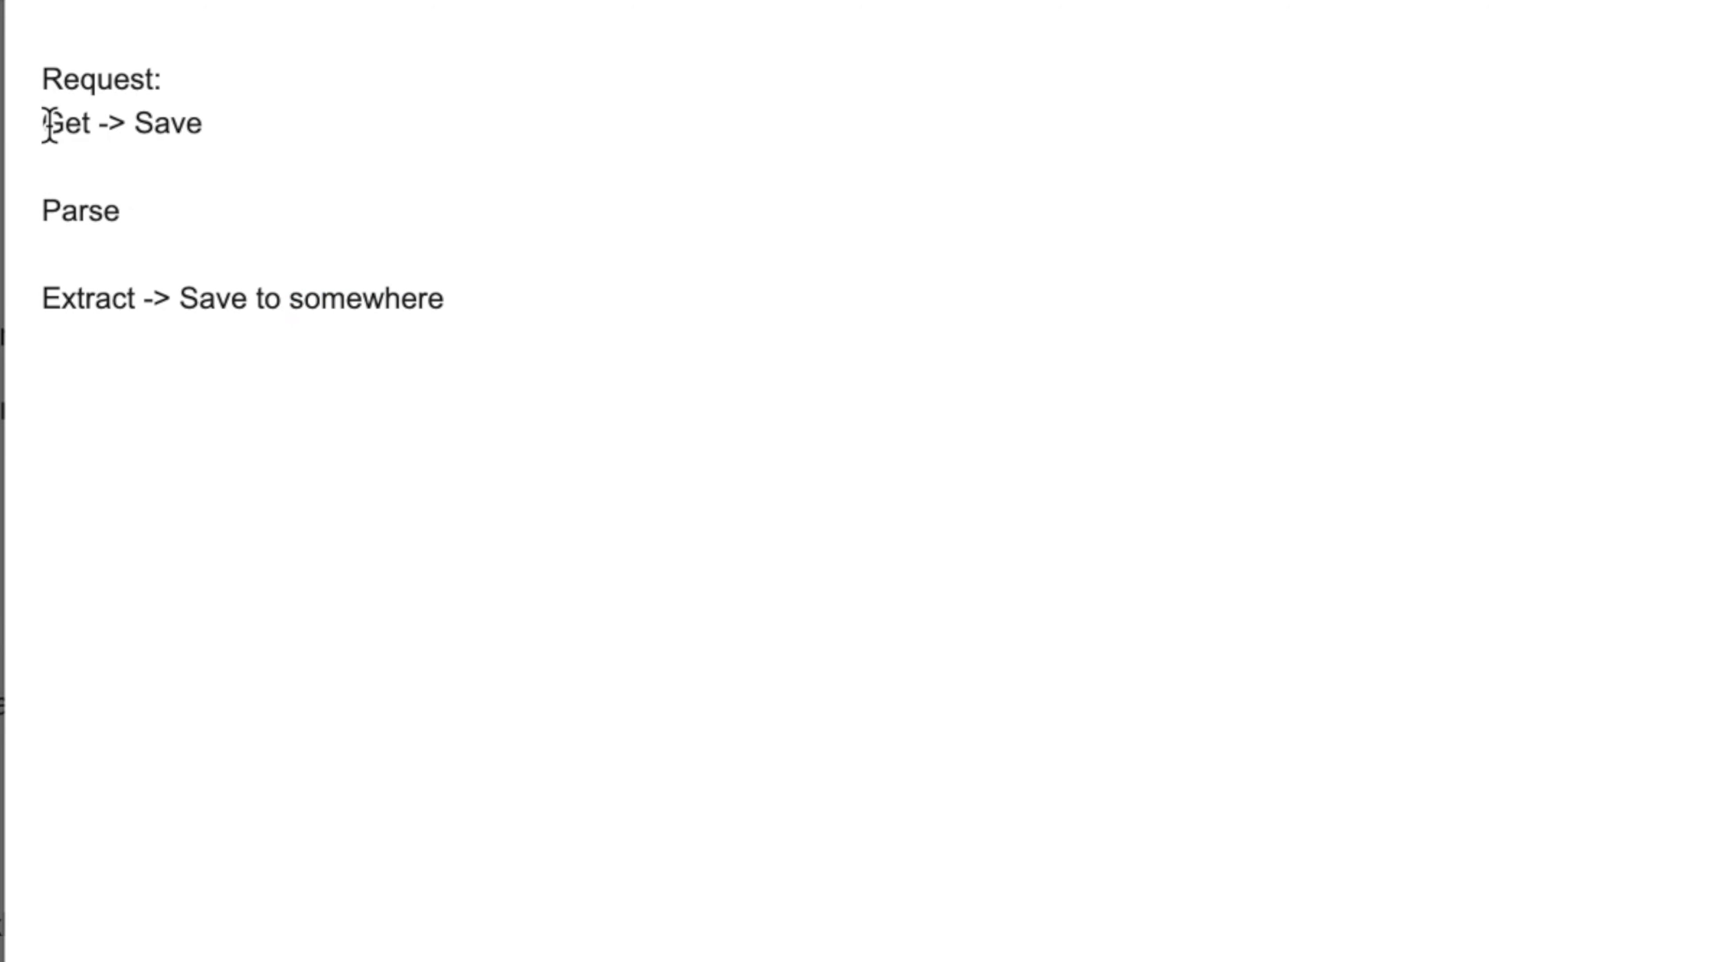
# Highlight the 'Get -> Save', 'Parse' and 'Extract -> Save to somewhere' lines in turn.
pyautogui.moveTo(43, 124); pyautogui.dragTo(227, 135)
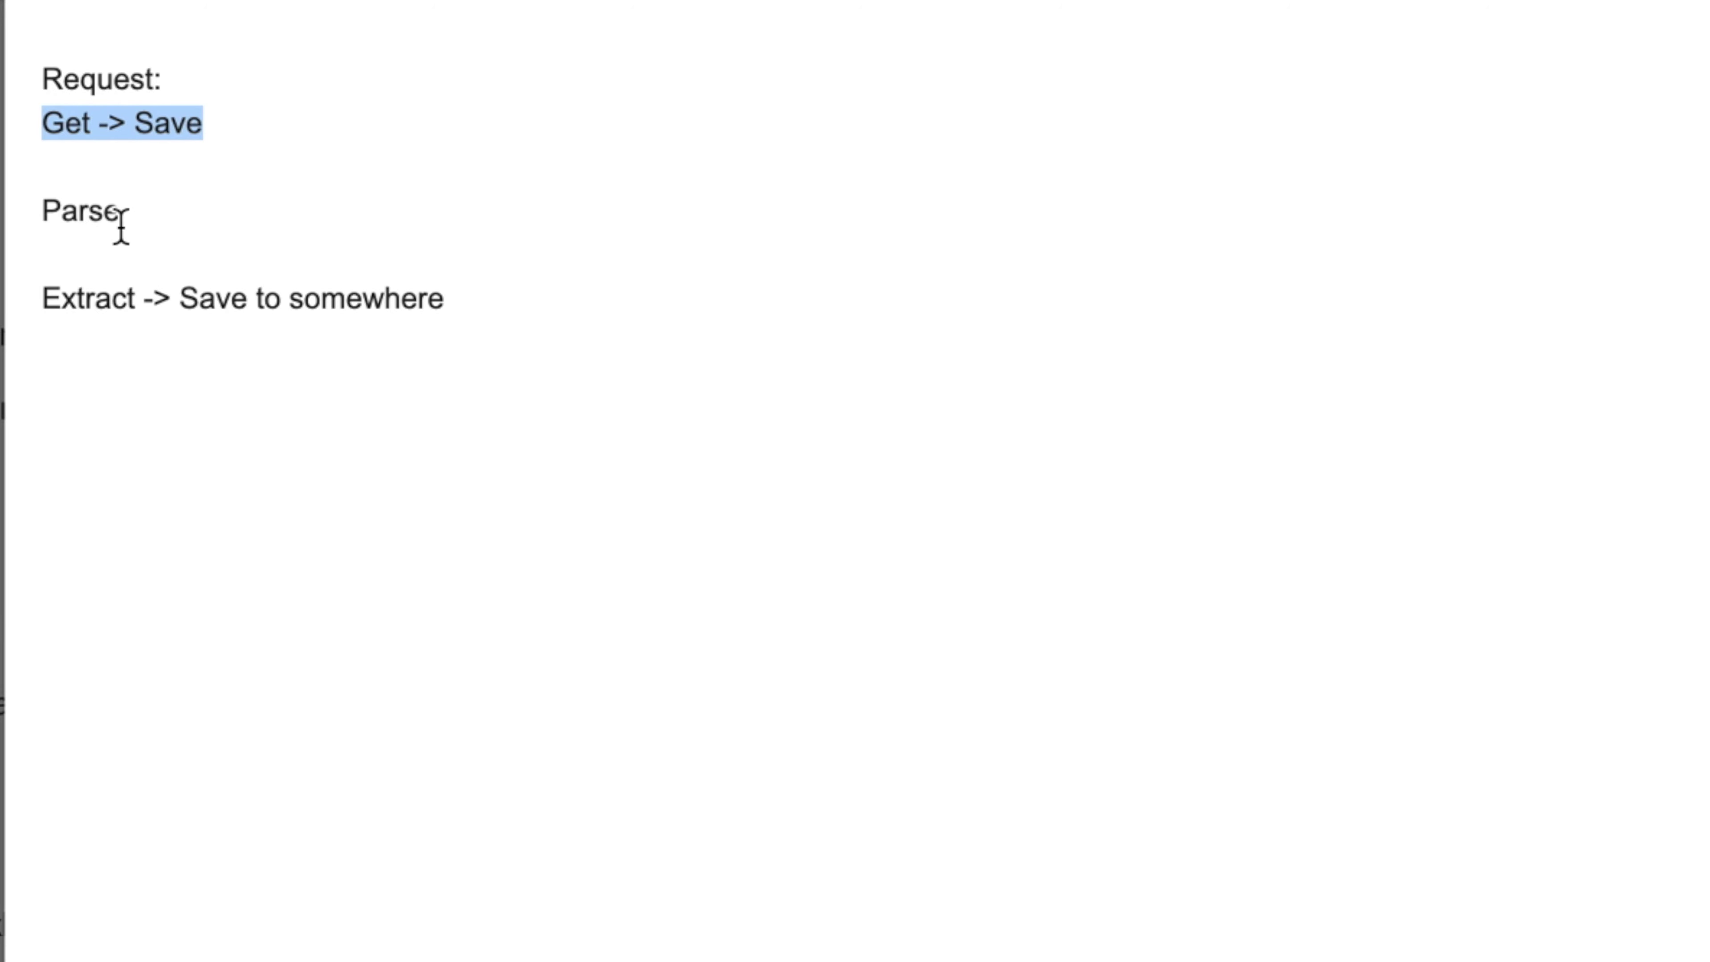
pyautogui.moveTo(176, 219); pyautogui.dragTo(32, 210)
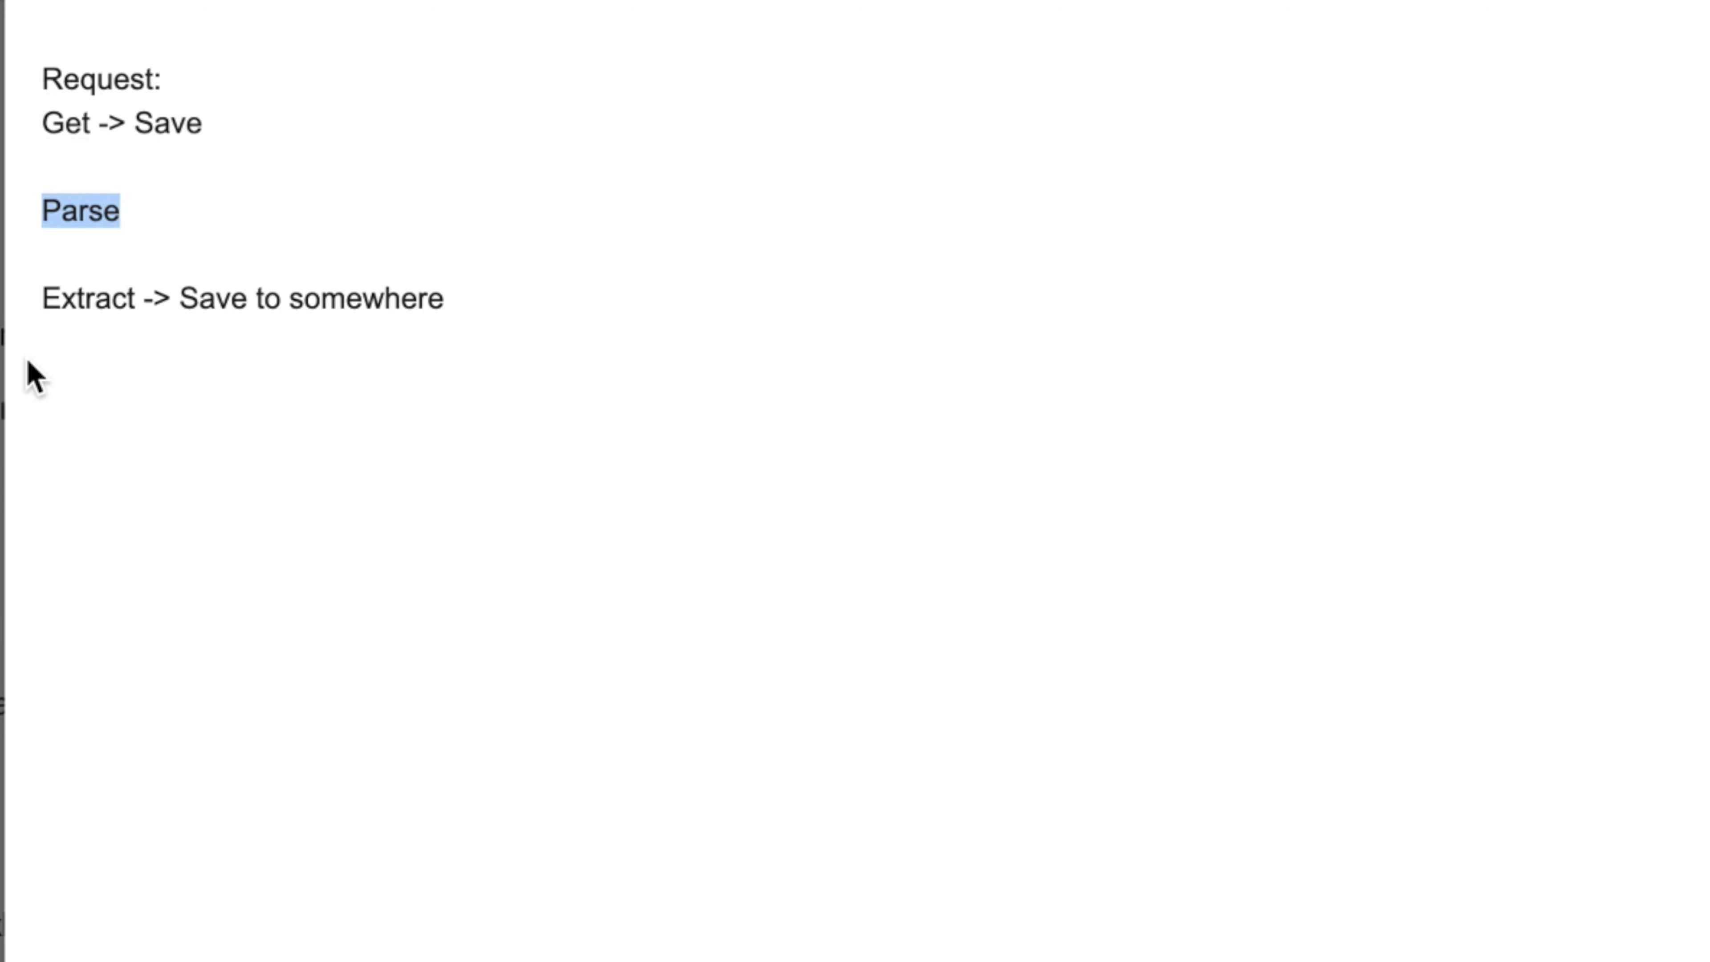
pyautogui.moveTo(41, 297); pyautogui.dragTo(204, 303)
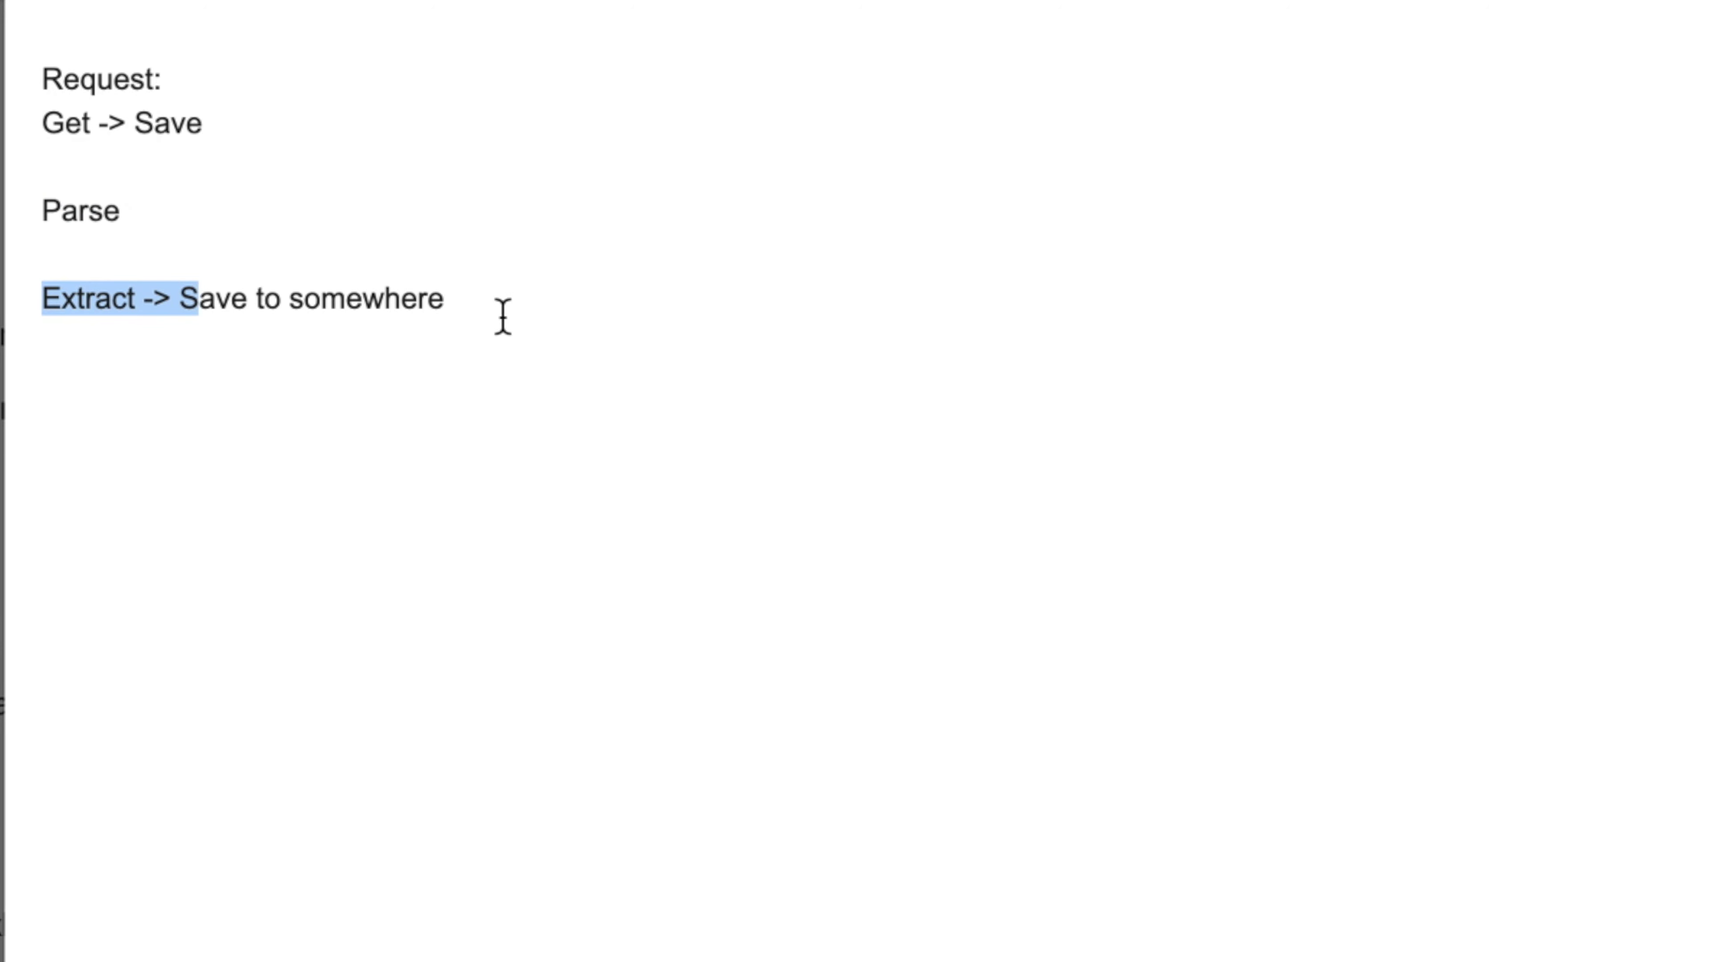
pyautogui.moveTo(489, 309); pyautogui.dragTo(134, 303)
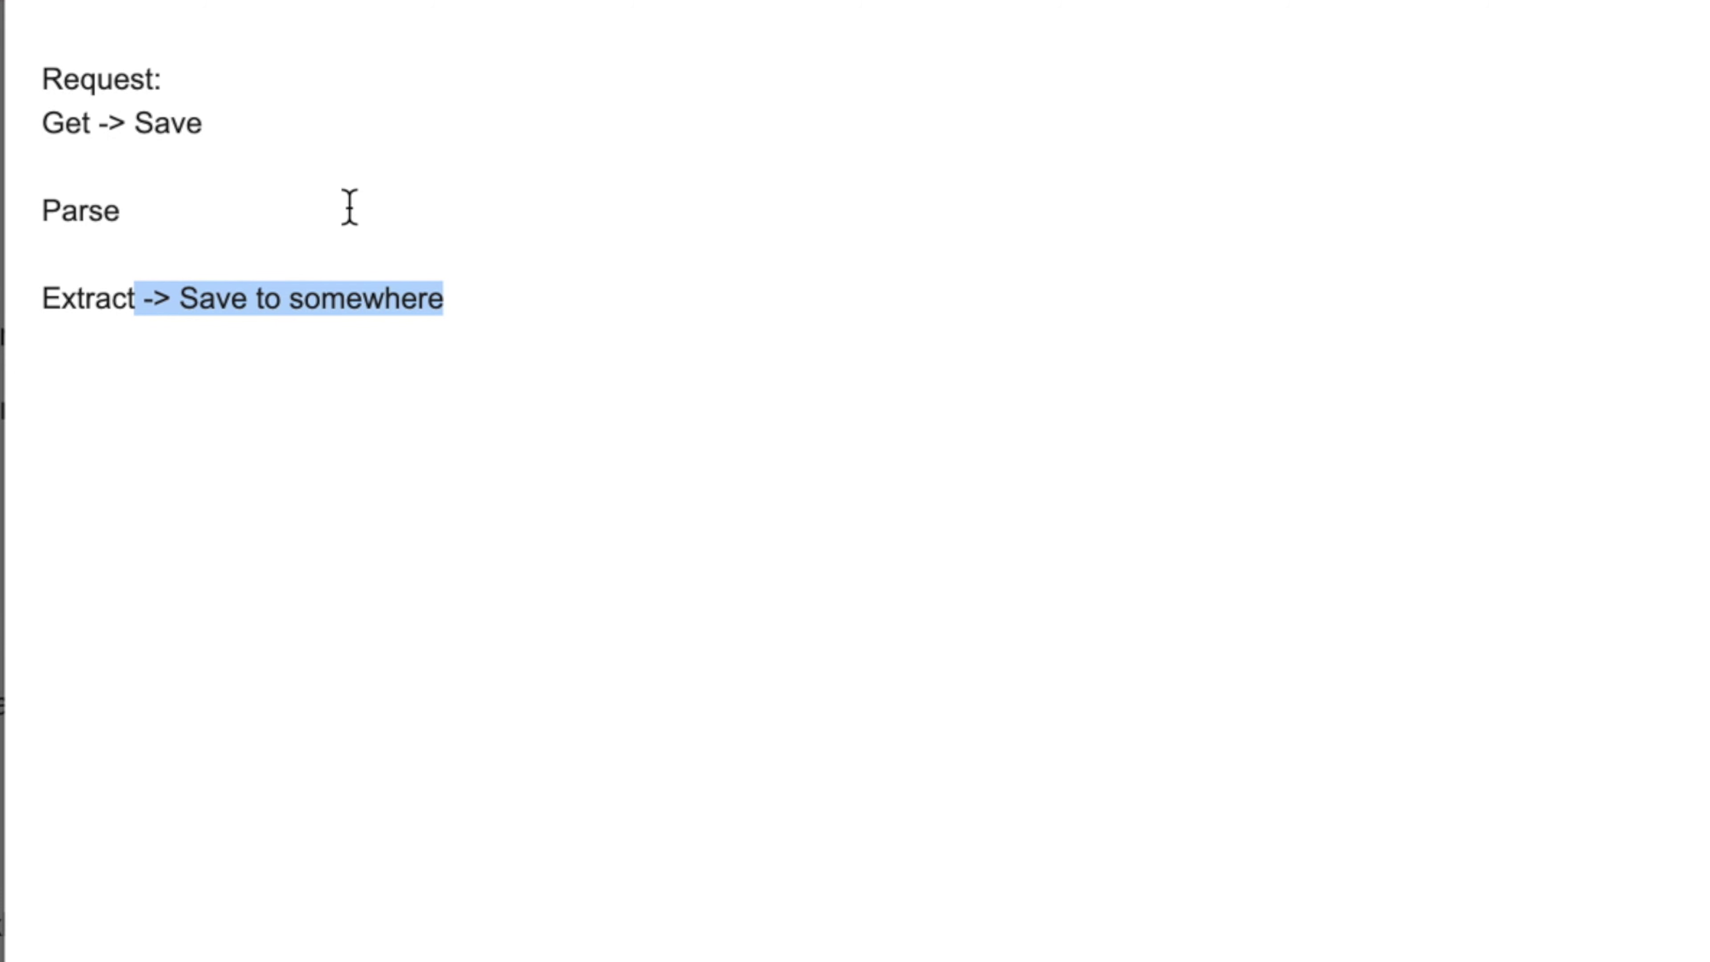
# Highlight the 'Request: Get -> Save' and 'Parse' note lines, then the article's opening definition paragraph.
pyautogui.moveTo(256, 137); pyautogui.dragTo(23, 68)
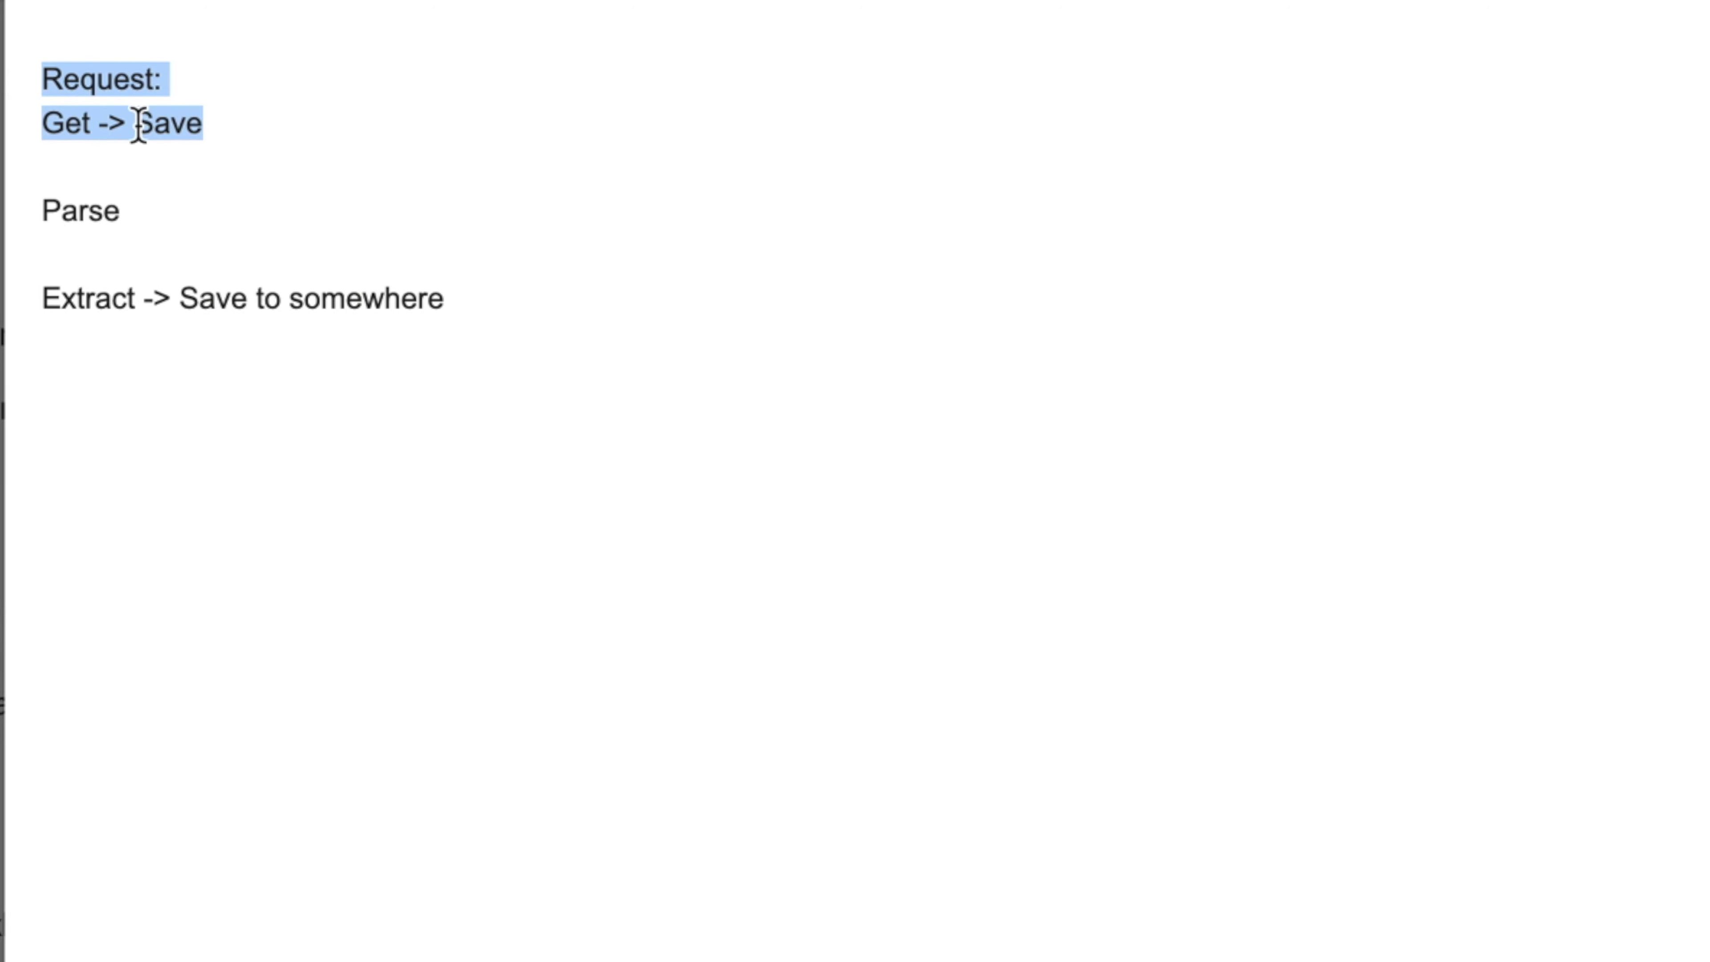
pyautogui.moveTo(142, 199); pyautogui.dragTo(30, 210)
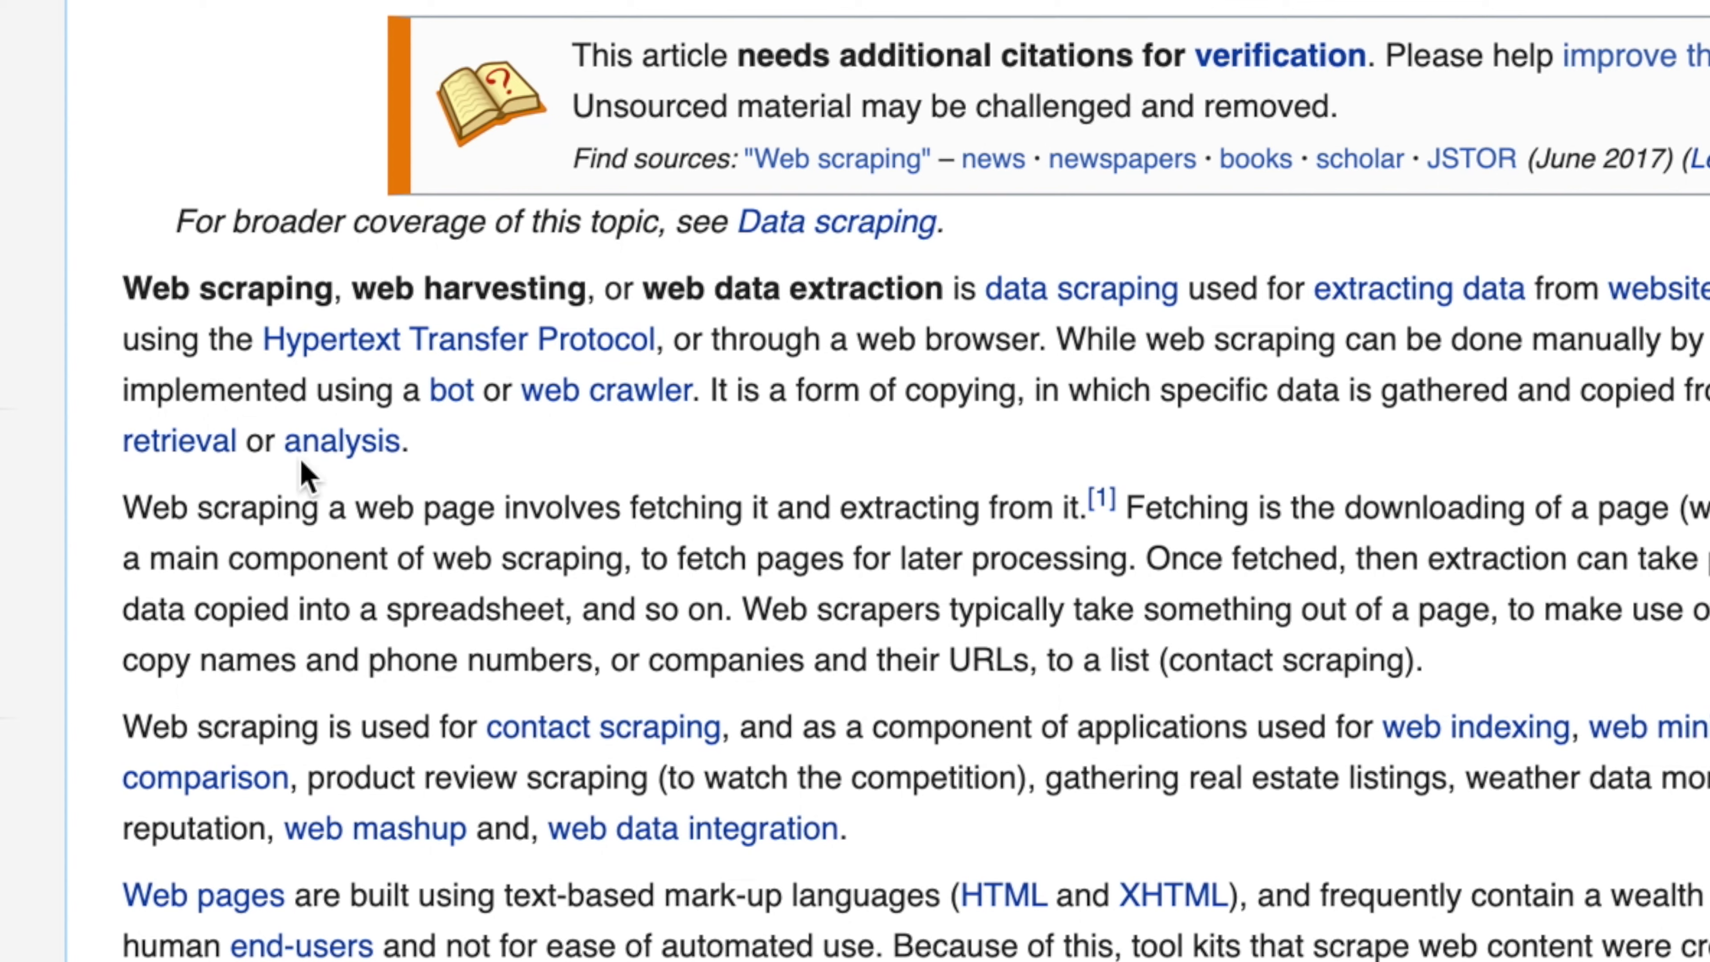
pyautogui.moveTo(125, 279); pyautogui.dragTo(473, 431)
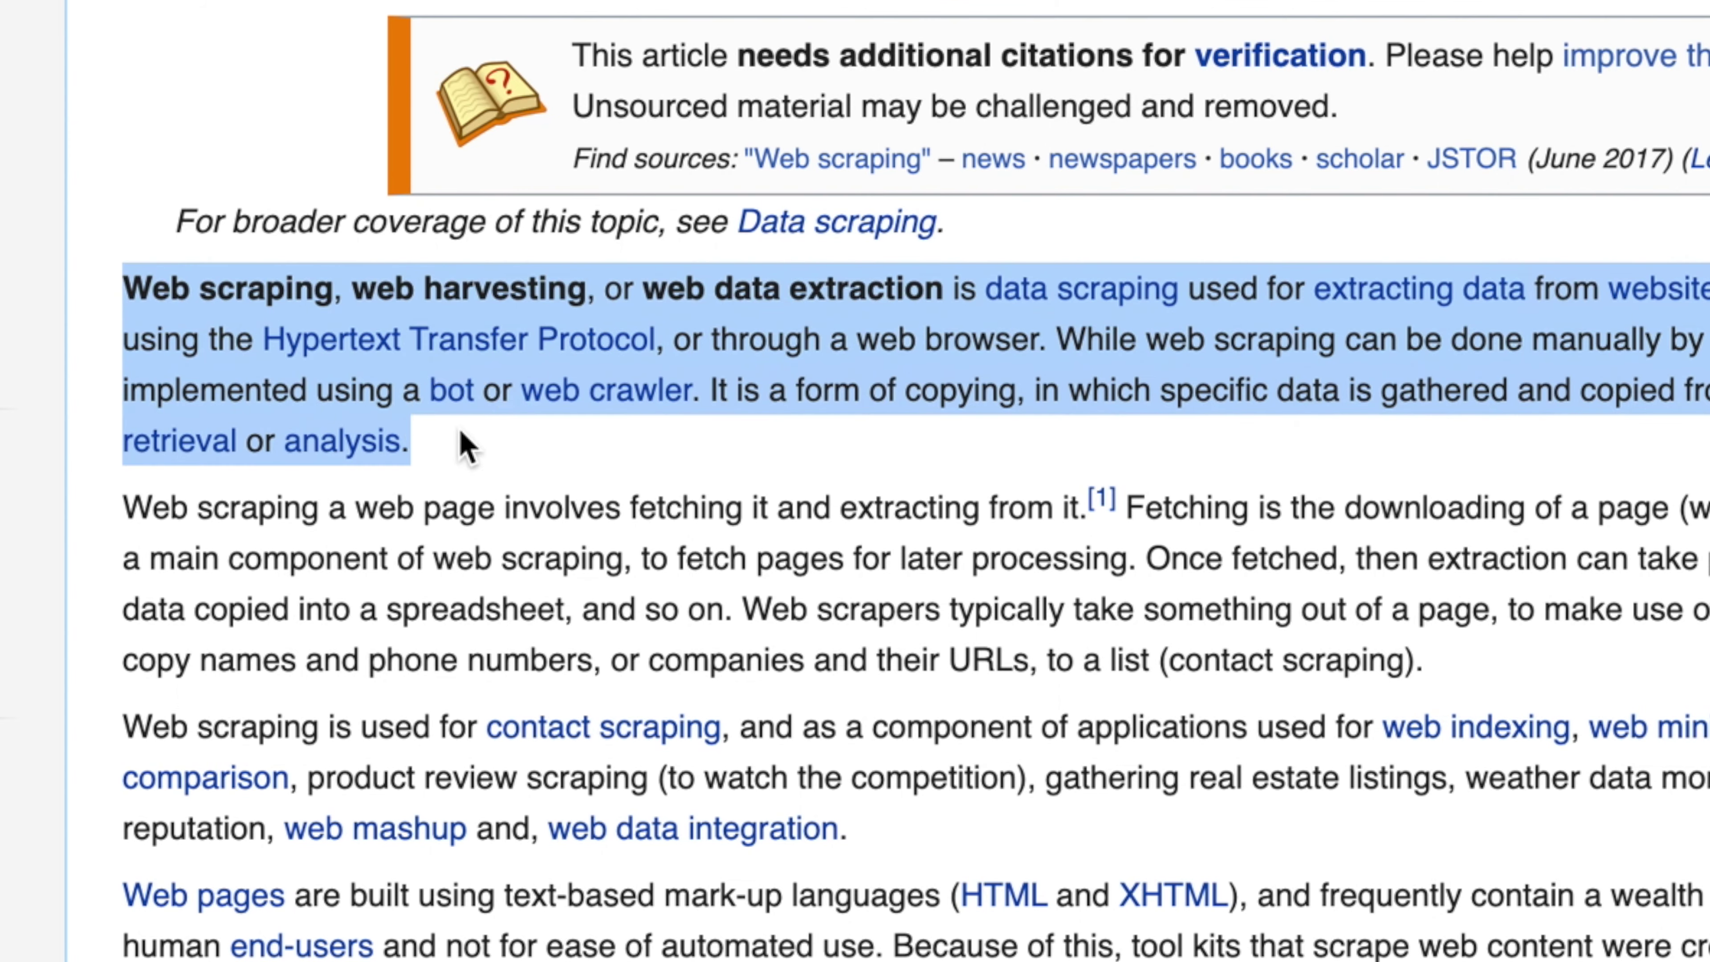